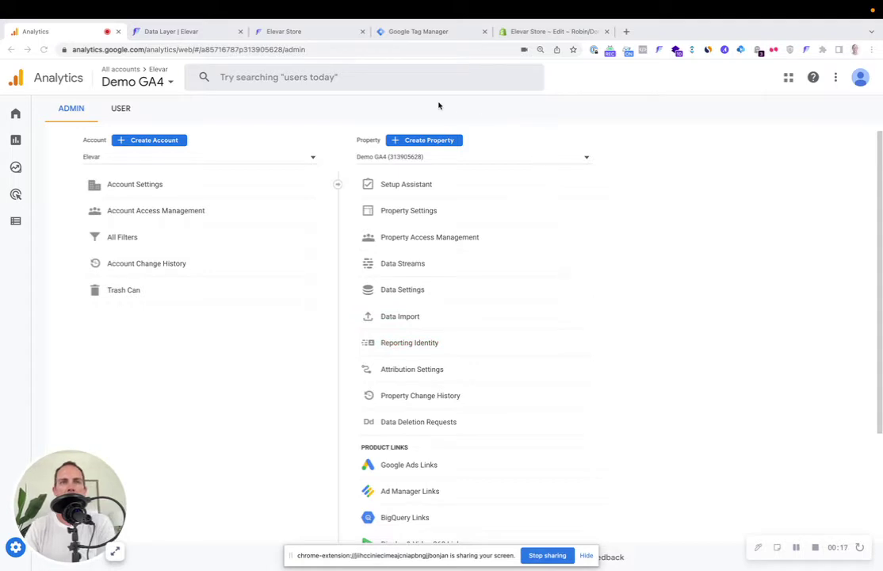
# Step: Switch to the 'Data Layer | Elevar' tab to see the enabled events and GTM container ID
pyautogui.click(182, 31)
# Step: Review Elevar's enabled data layer events, then return to the Google Analytics Admin tab
pyautogui.click(210, 214)
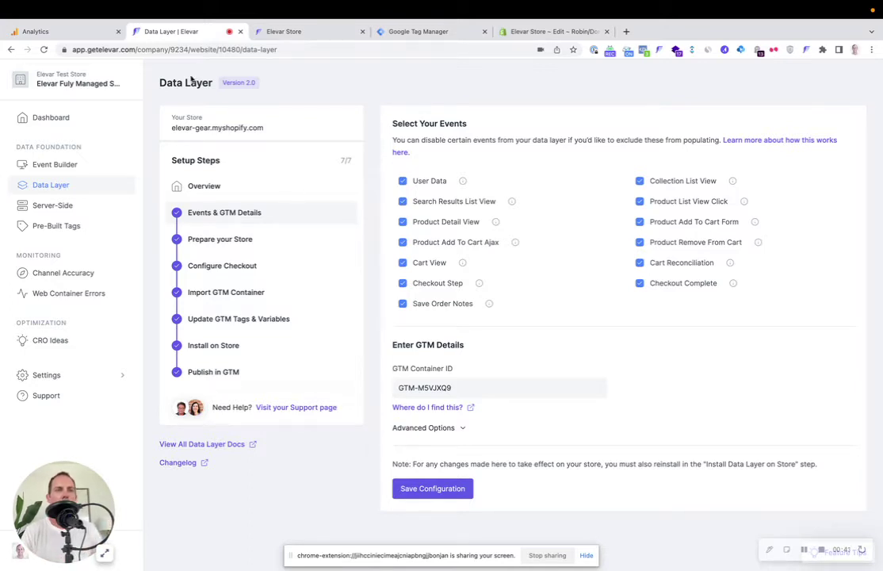
pyautogui.click(79, 33)
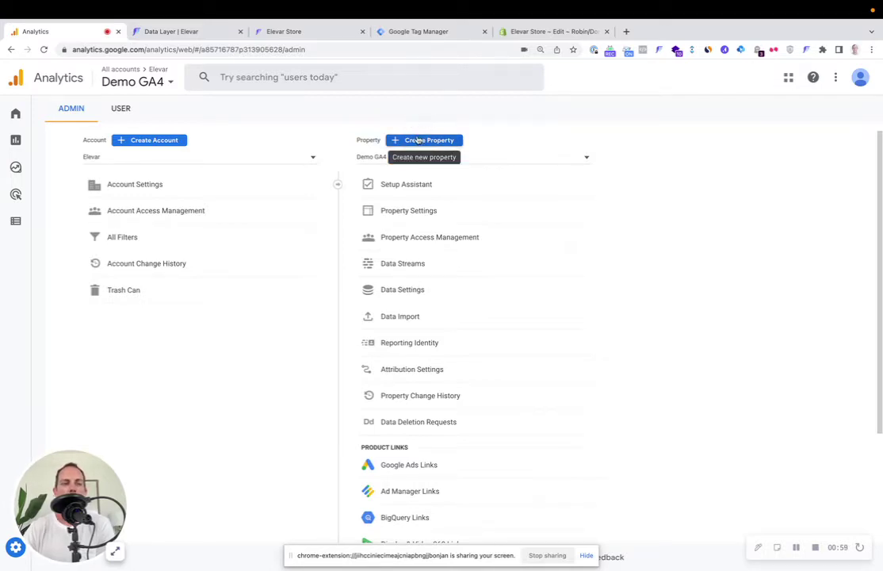
# Step: Create a new GA4 property named 'Elevar Store', accepting the default business details
pyautogui.click(418, 139)
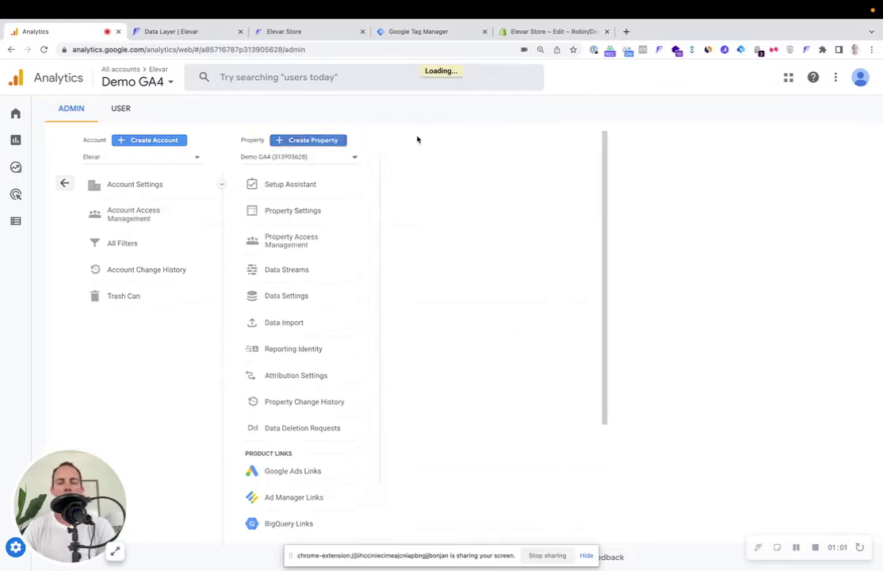
pyautogui.click(191, 310)
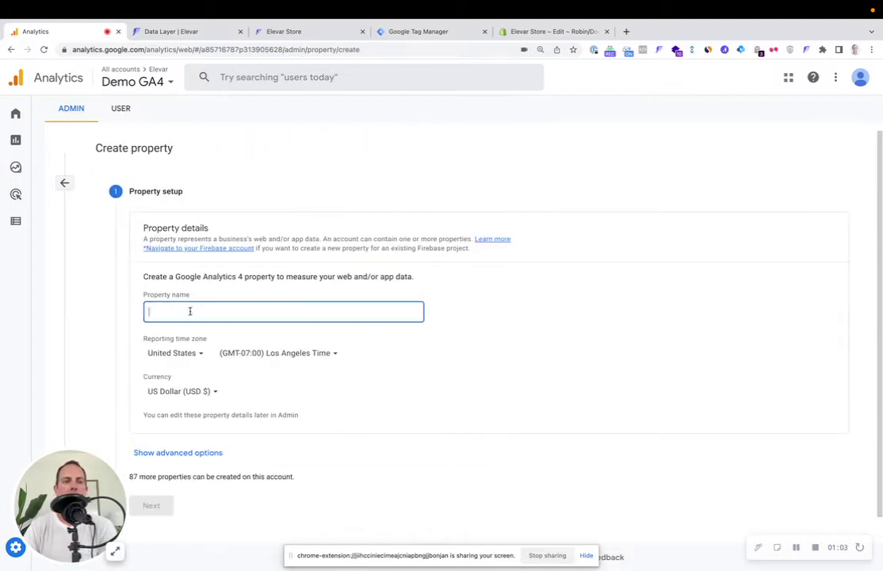
pyautogui.write('Elev')
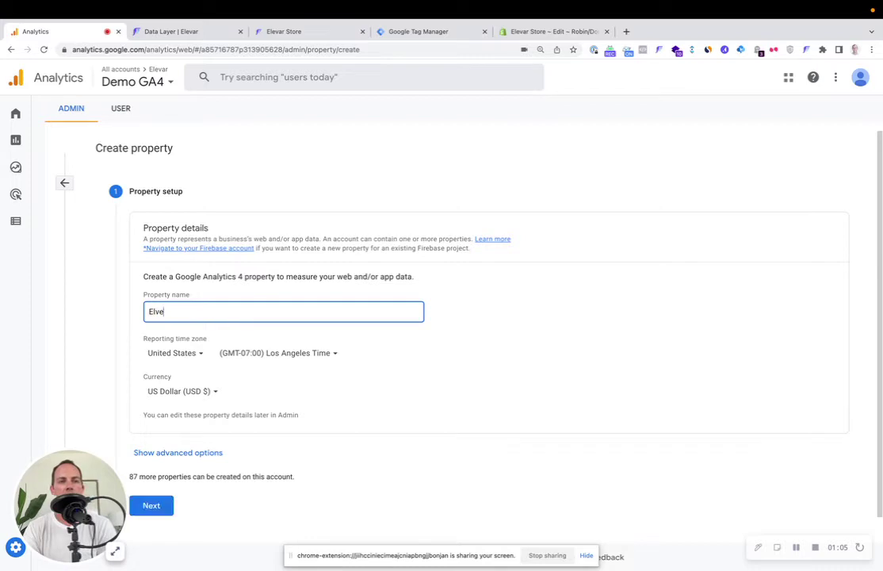
pyautogui.write('ar Store')
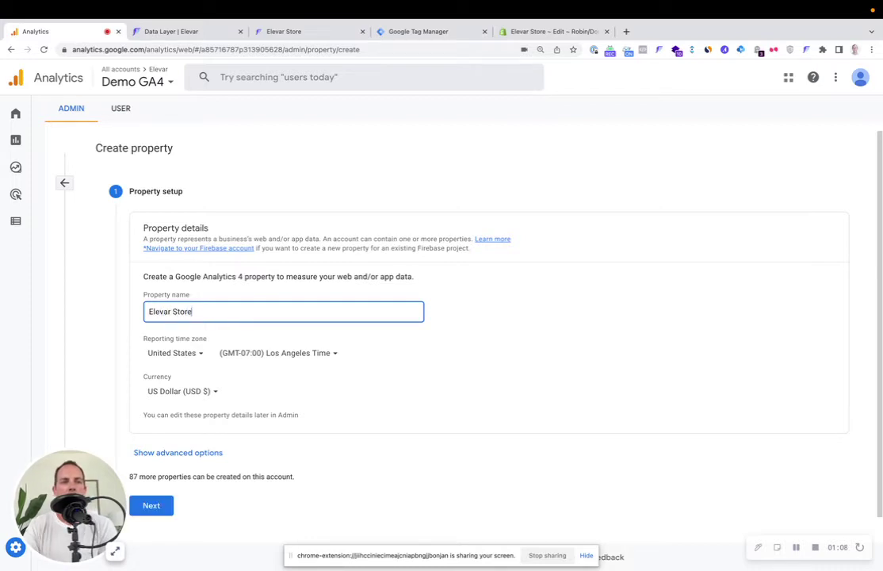
pyautogui.scroll(-1, 229, 348)
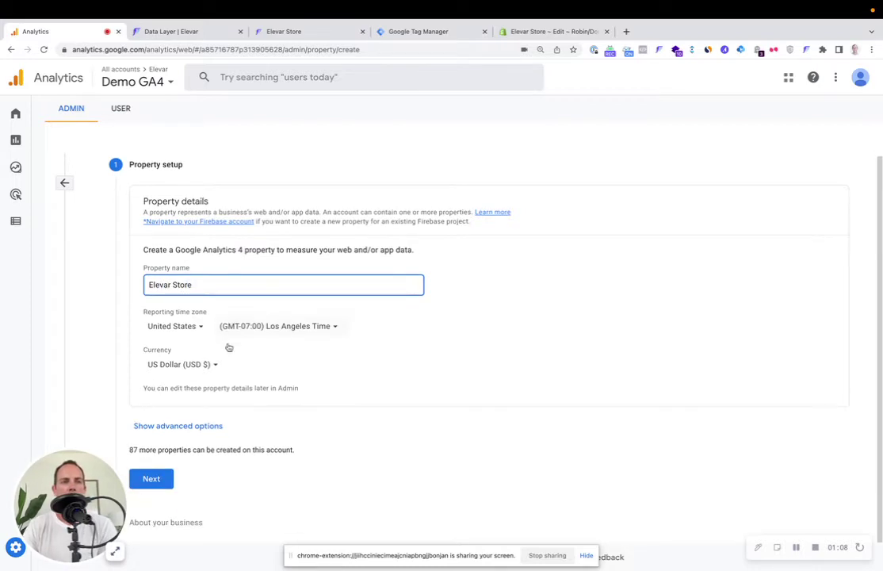
pyautogui.click(151, 478)
pyautogui.scroll(-4, 357, 289)
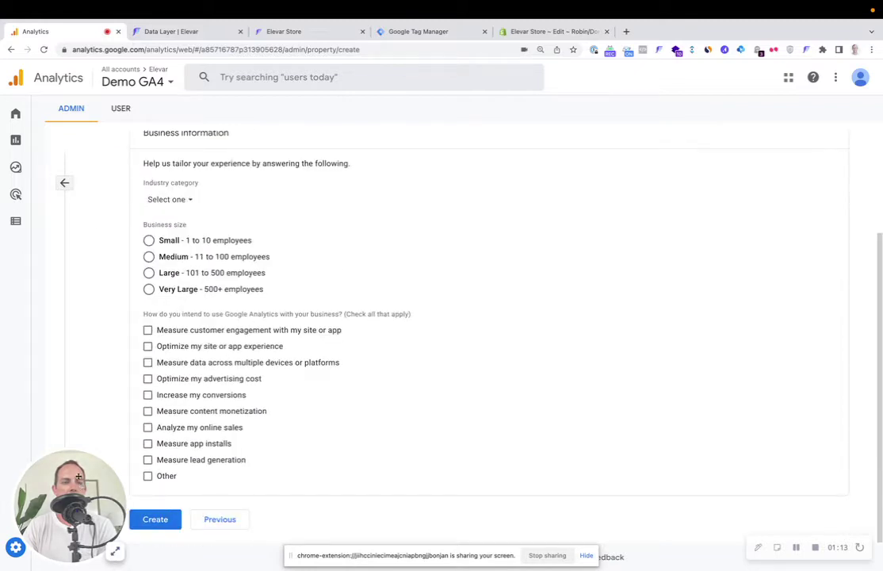
pyautogui.click(155, 521)
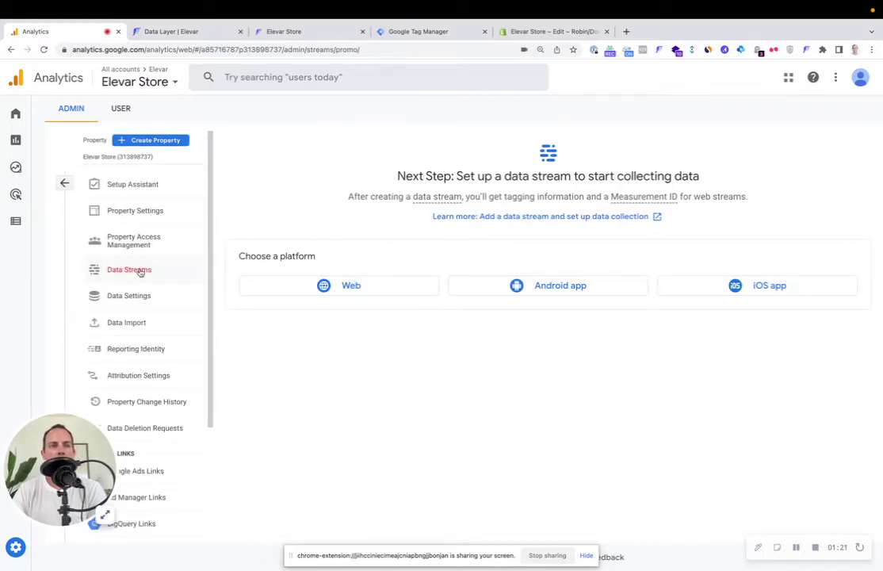
# Step: Fill in a web stream for store.getelevar.com named 'Elevar Store', leaving enhanced measurement on
pyautogui.click(345, 289)
pyautogui.click(343, 177)
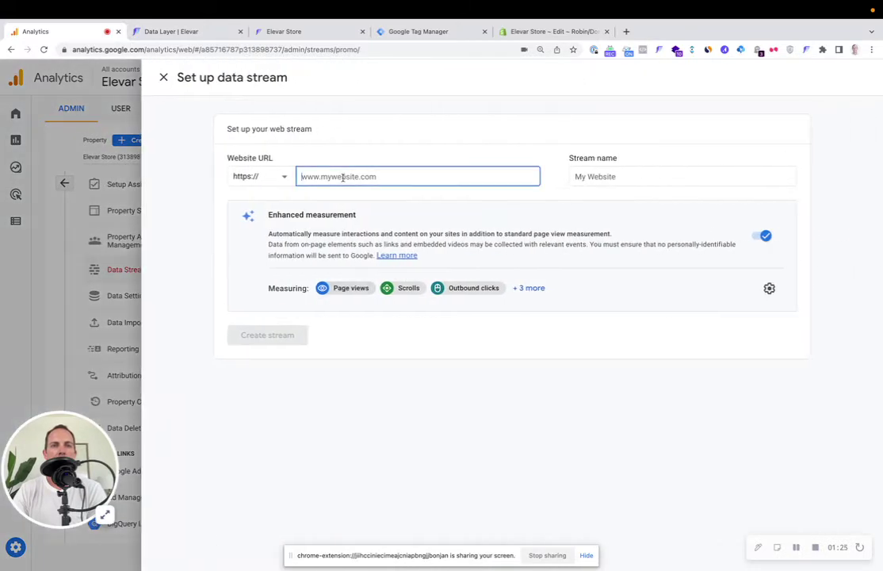
pyautogui.write('store.g')
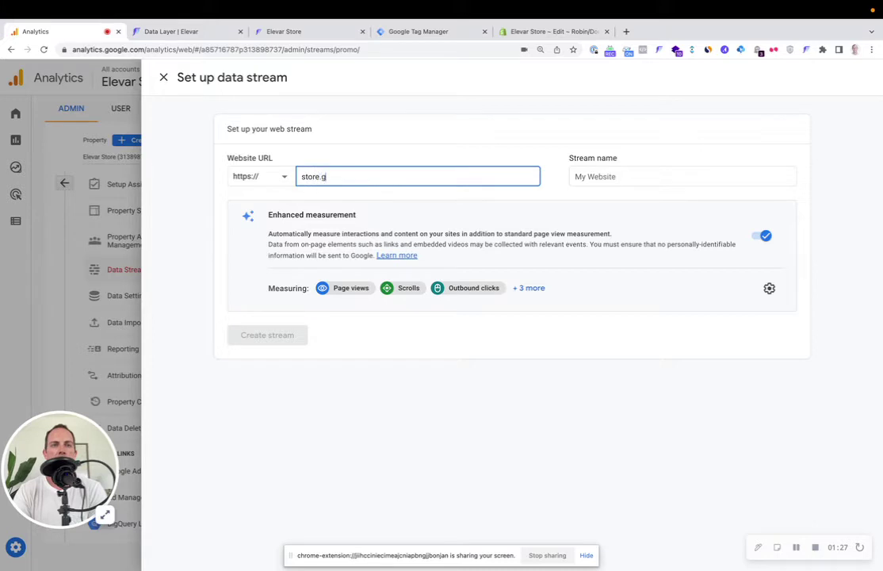
pyautogui.write('etelevar.com')
pyautogui.press('Tab')
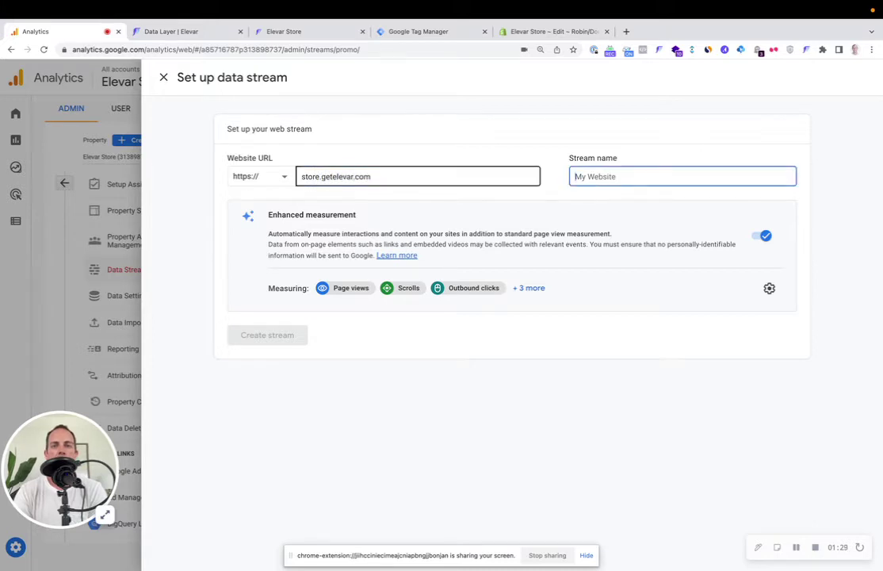
pyautogui.write('Elevar Store')
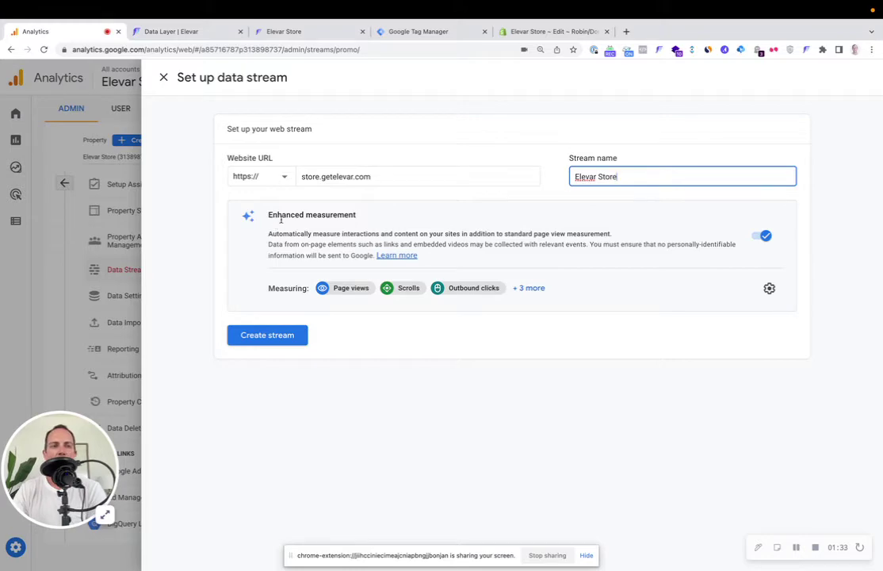
pyautogui.click(770, 287)
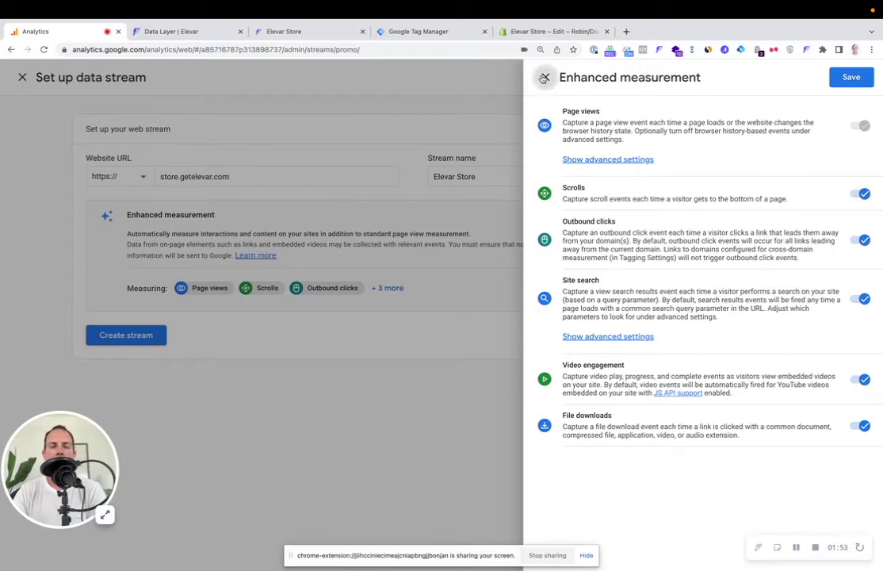
pyautogui.click(544, 77)
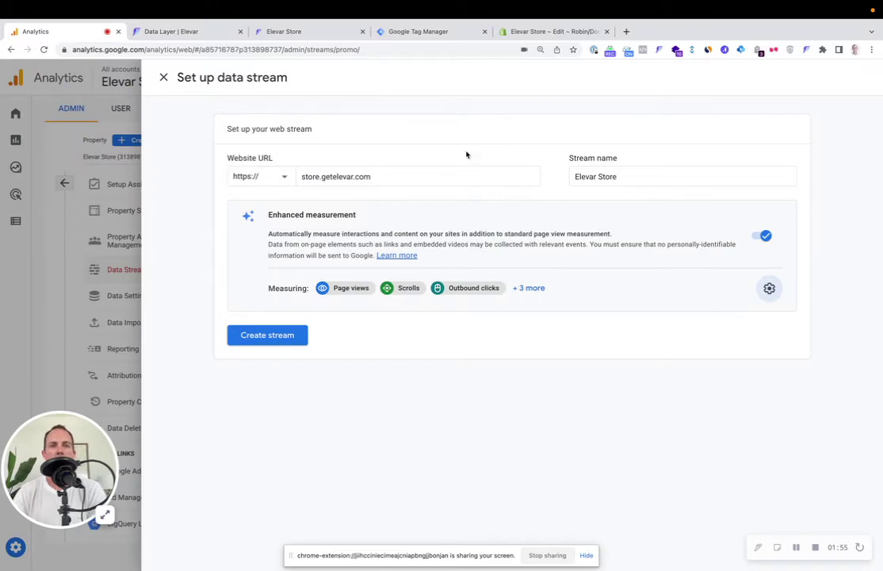
# Step: Create the Elevar Store stream, copy measurement ID G-CS1K7N3EK1, and view More tagging settings
pyautogui.click(273, 339)
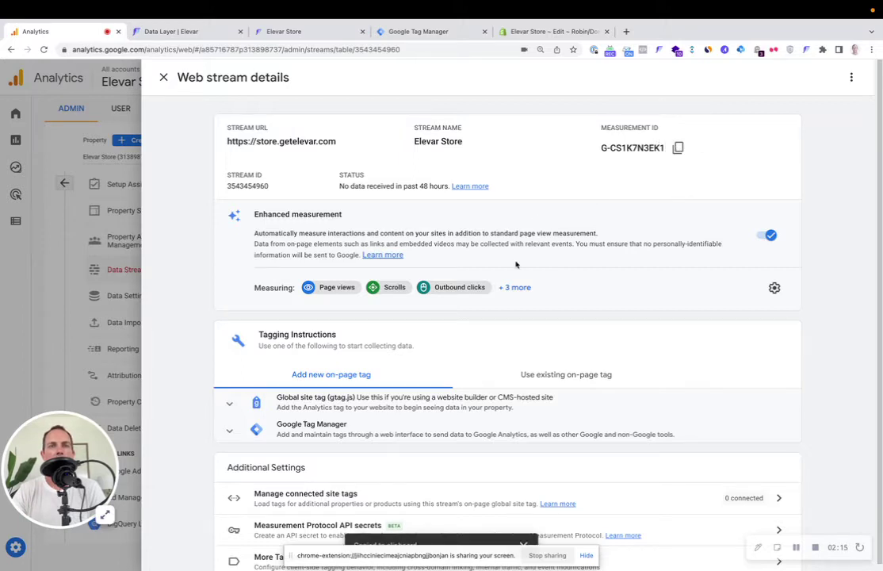
pyautogui.click(679, 148)
pyautogui.scroll(-1, 552, 270)
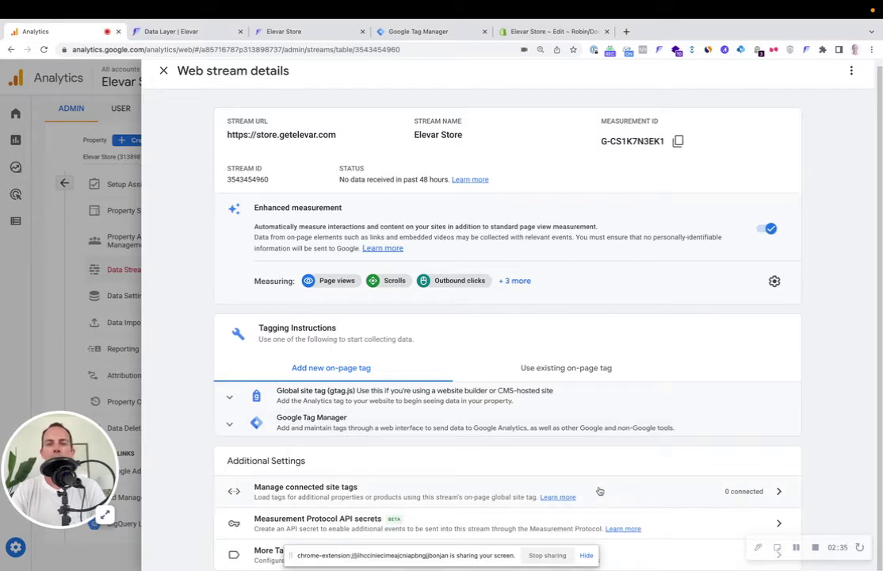
pyautogui.click(634, 554)
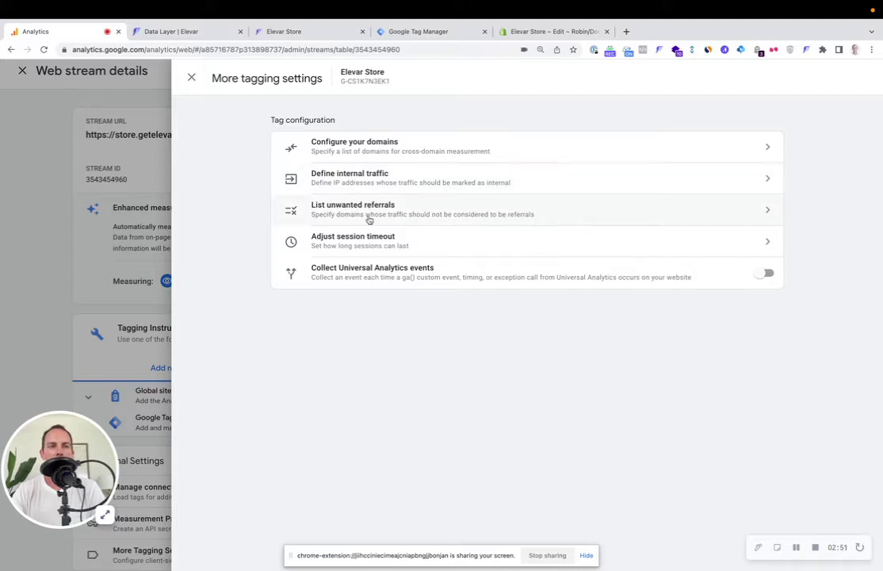
# Step: Check the unwanted referrals option, then return to the stream details and copy G-CS1K7N3EK1
pyautogui.click(368, 220)
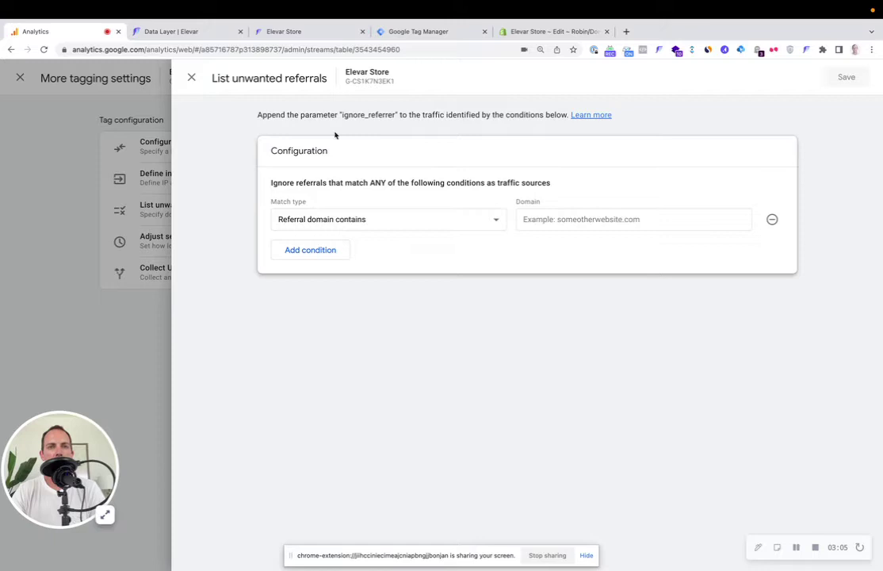
pyautogui.click(191, 77)
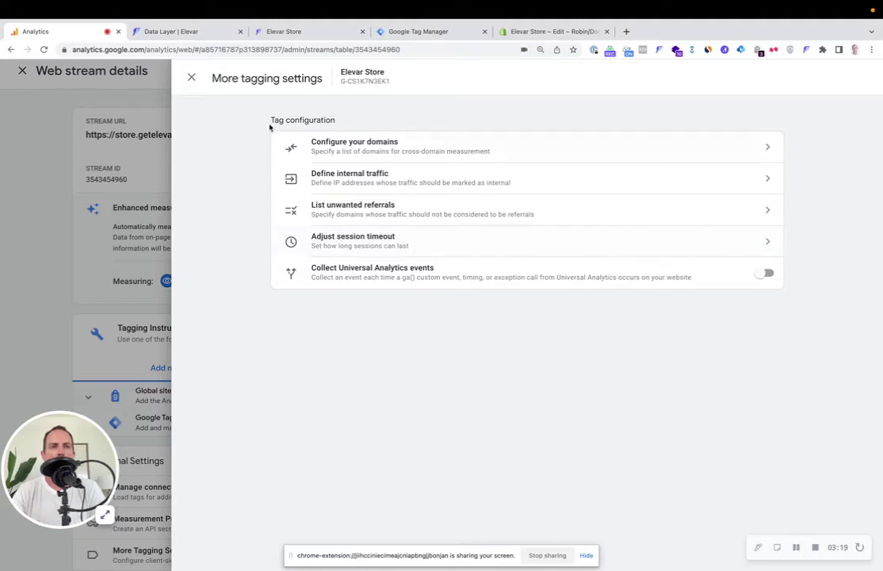
pyautogui.click(191, 76)
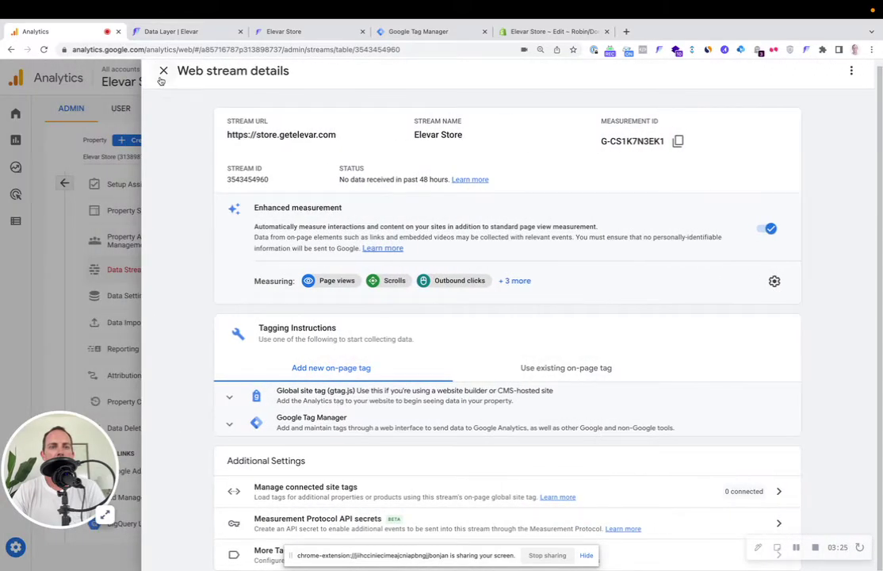
pyautogui.click(677, 146)
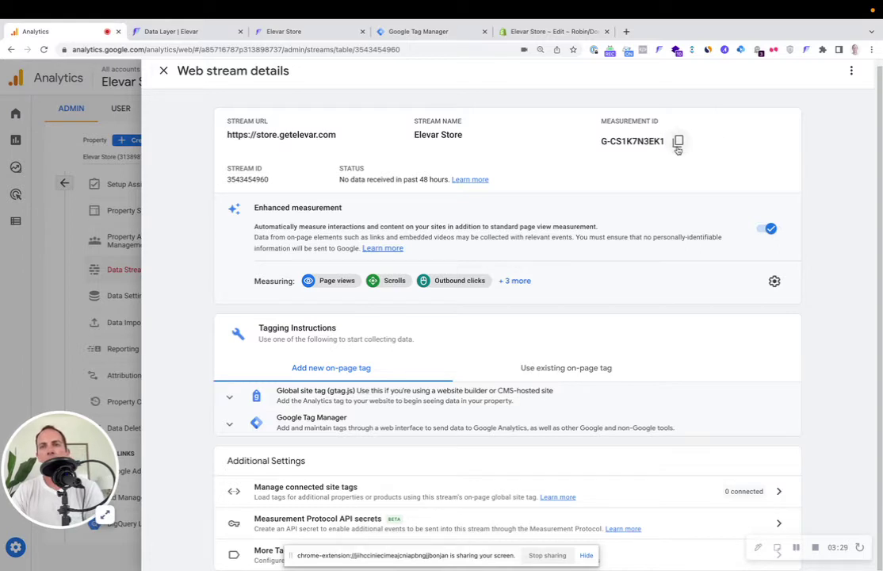
# Step: Search Elevar's pre-built tags for 'ga4' and open the GA4 (for Client-Side only) container
pyautogui.click(200, 32)
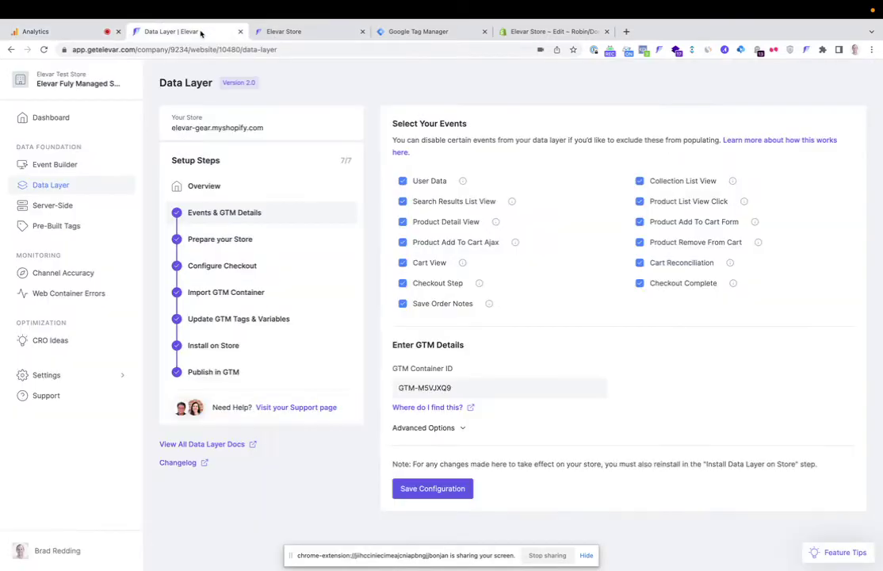
pyautogui.click(56, 226)
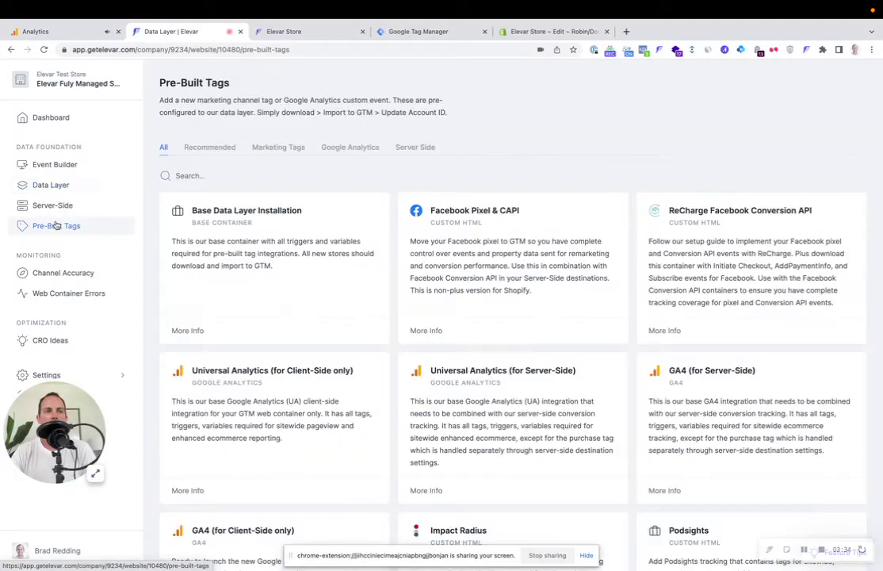
pyautogui.click(197, 176)
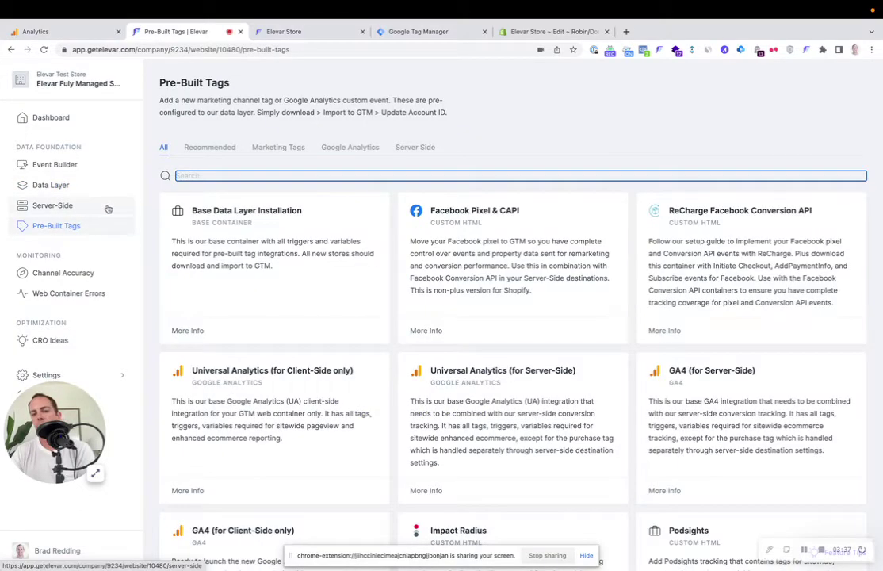
pyautogui.write('ga')
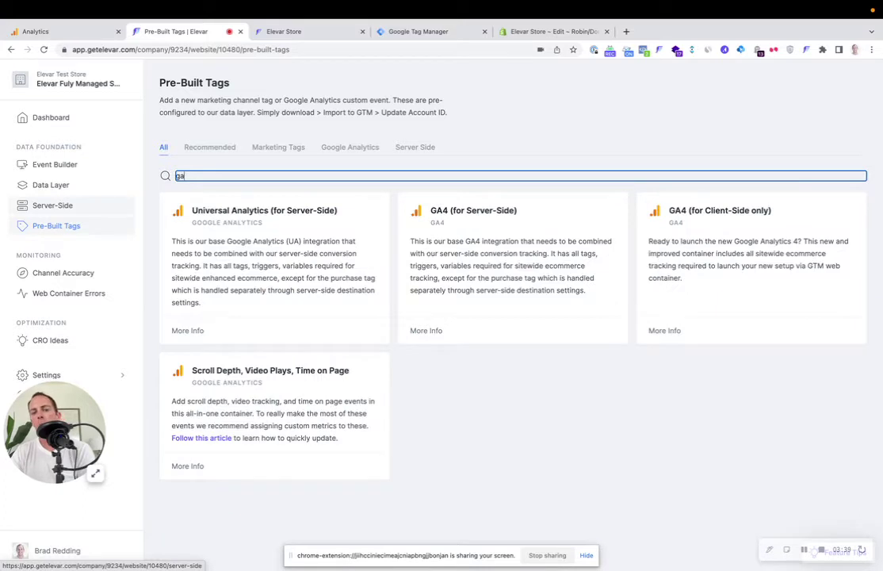
pyautogui.write('4')
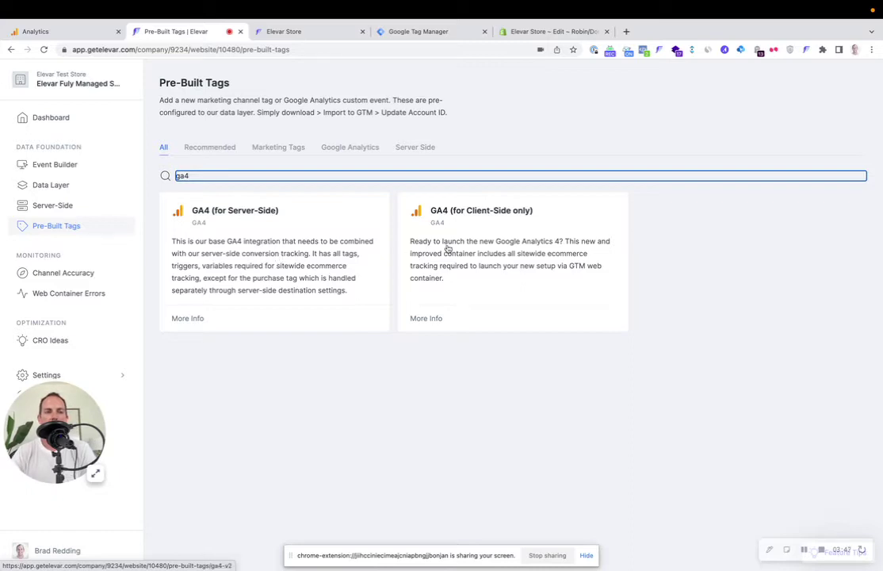
pyautogui.click(479, 241)
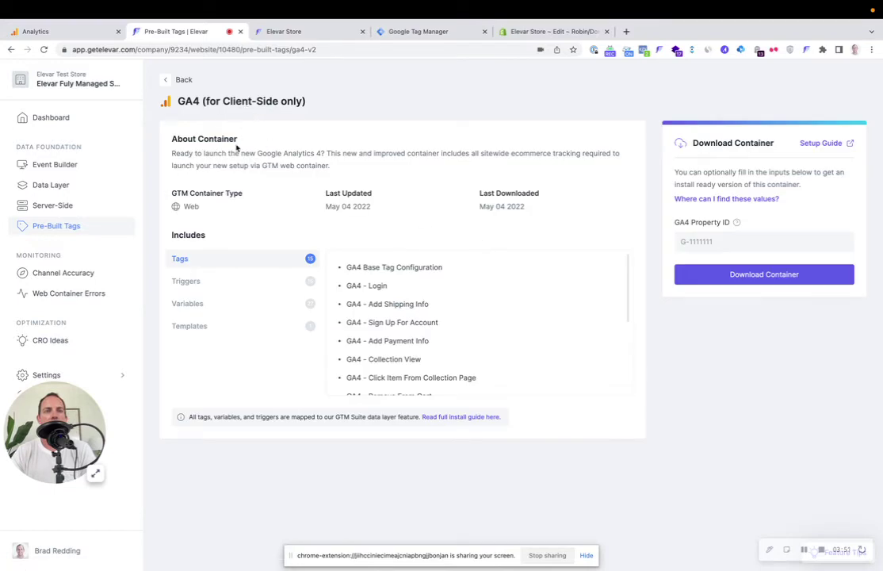
# Step: Paste G-CS1K7N3EK1 as the GA4 Property ID and download the prefilled container
pyautogui.scroll(-2, 384, 281)
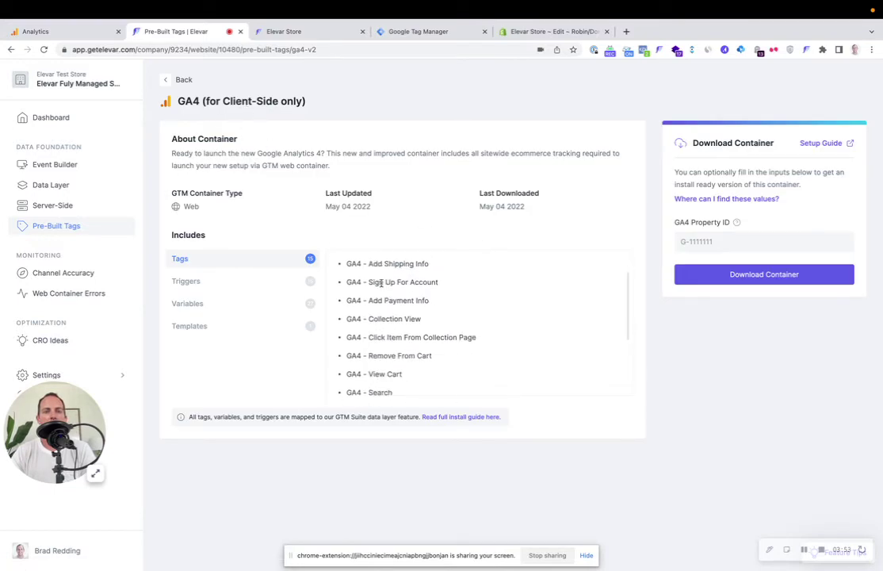
pyautogui.scroll(2, 369, 291)
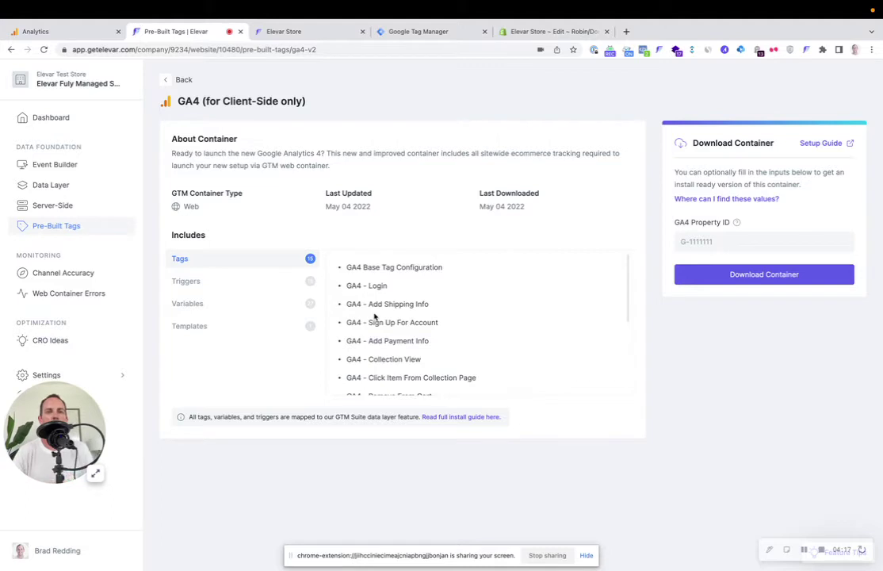
pyautogui.scroll(-1, 381, 318)
pyautogui.scroll(-1, 397, 294)
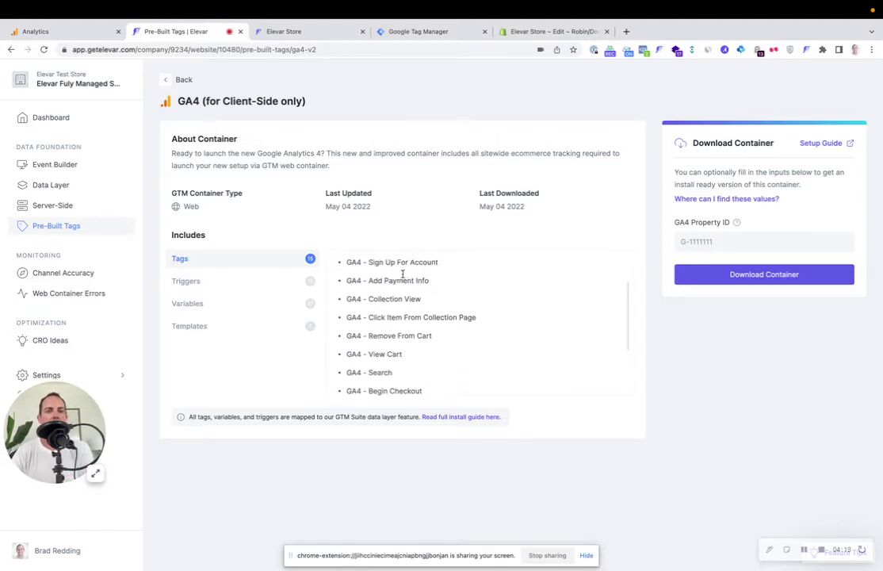
pyautogui.scroll(-1, 435, 321)
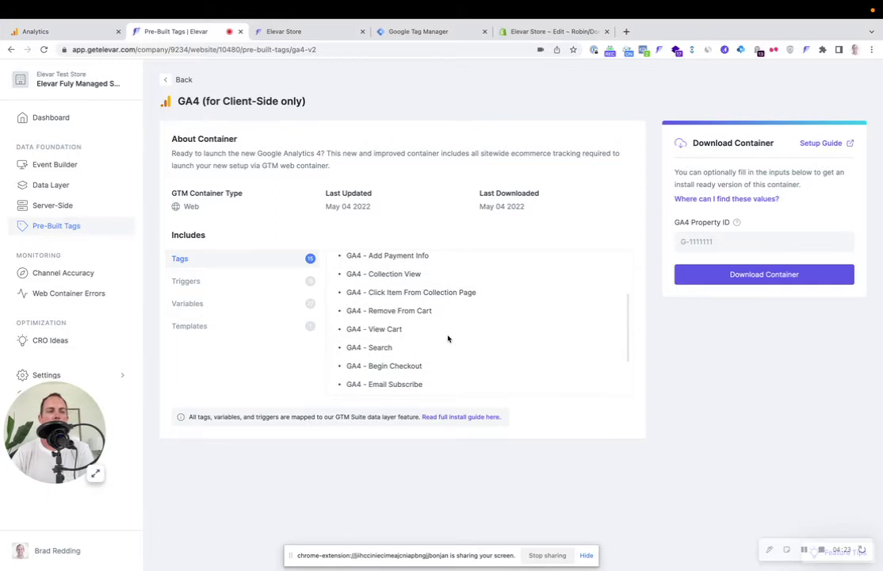
pyautogui.click(707, 242)
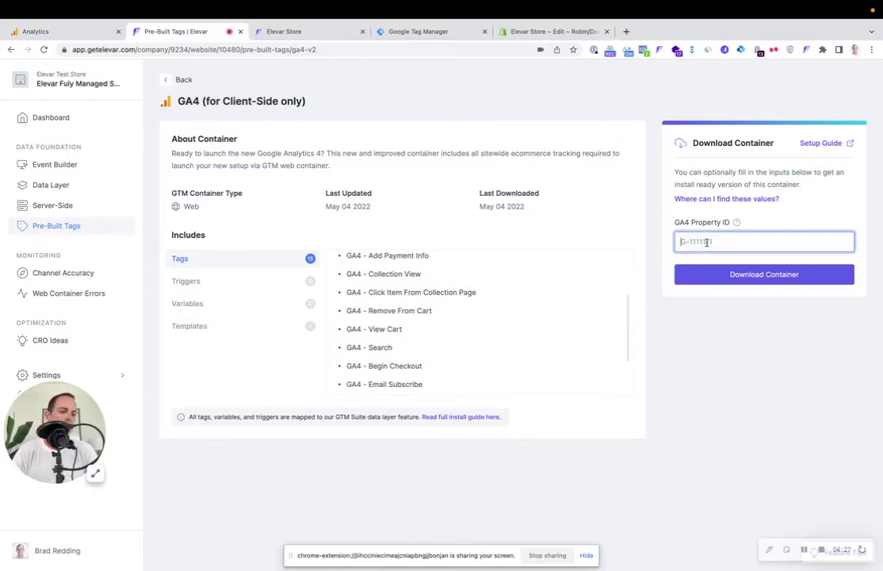
pyautogui.hotkey('ctrl', 'v')
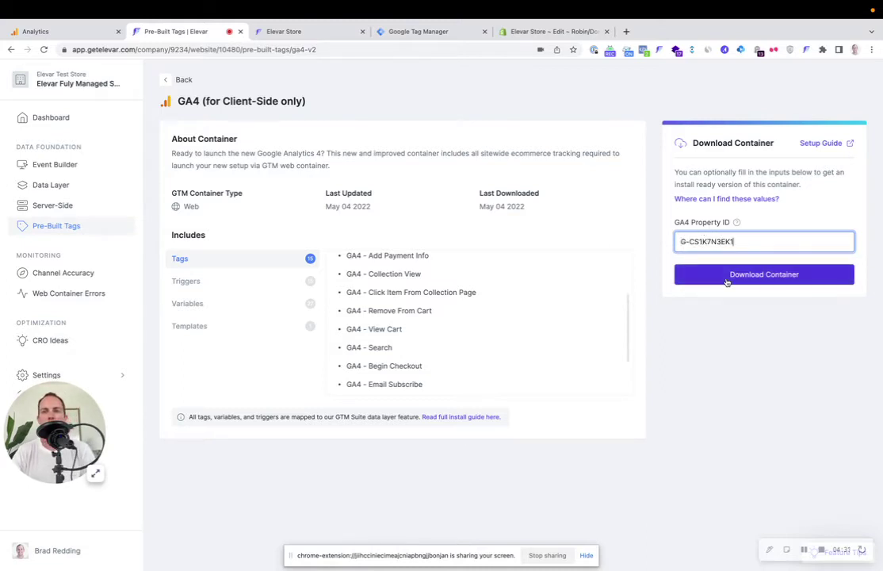
pyautogui.click(412, 36)
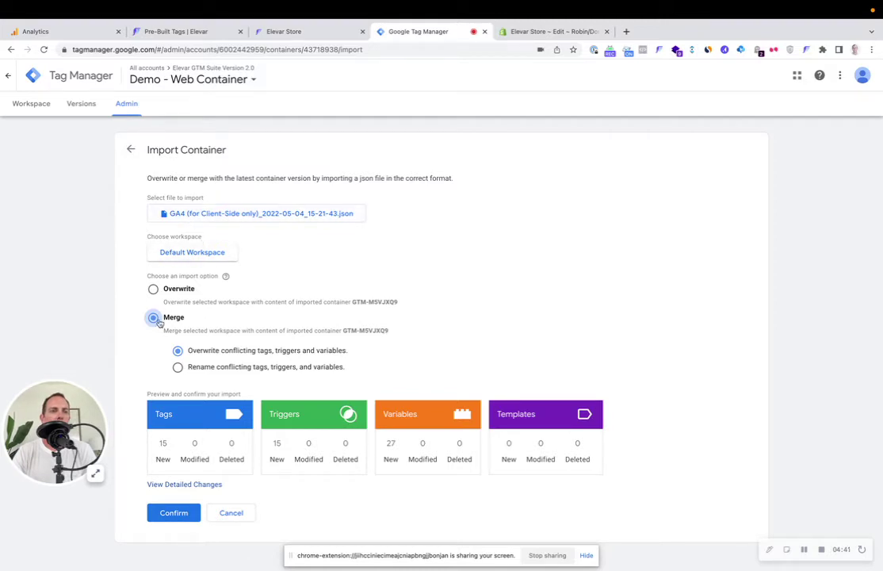
# Step: Review the detailed changes and confirm merging the 15 tags, 15 triggers and 27 variables
pyautogui.scroll(-1, 178, 411)
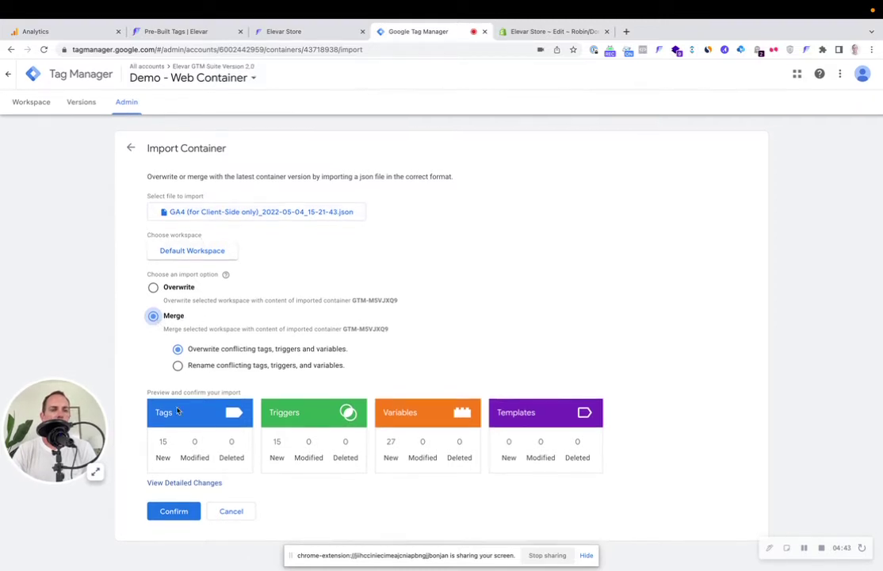
pyautogui.click(158, 485)
pyautogui.scroll(-5, 231, 430)
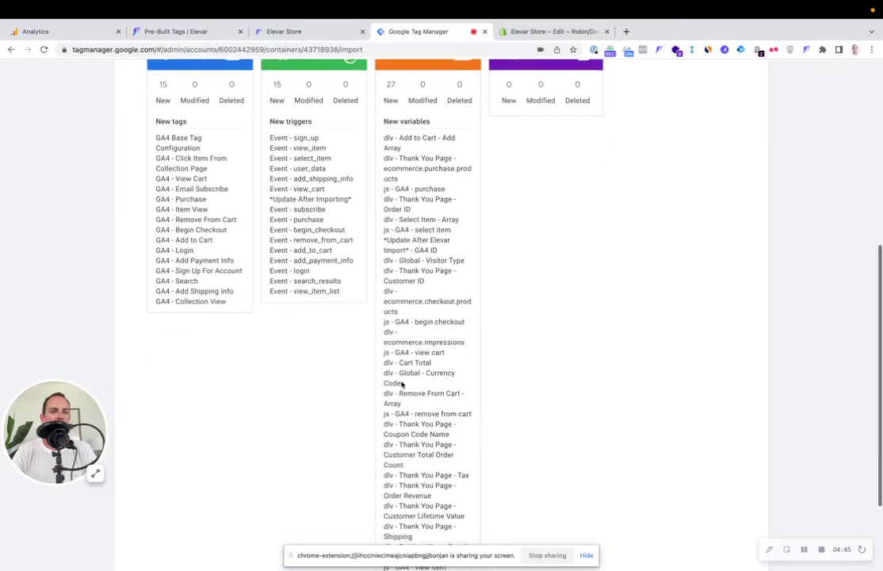
pyautogui.scroll(-3, 402, 385)
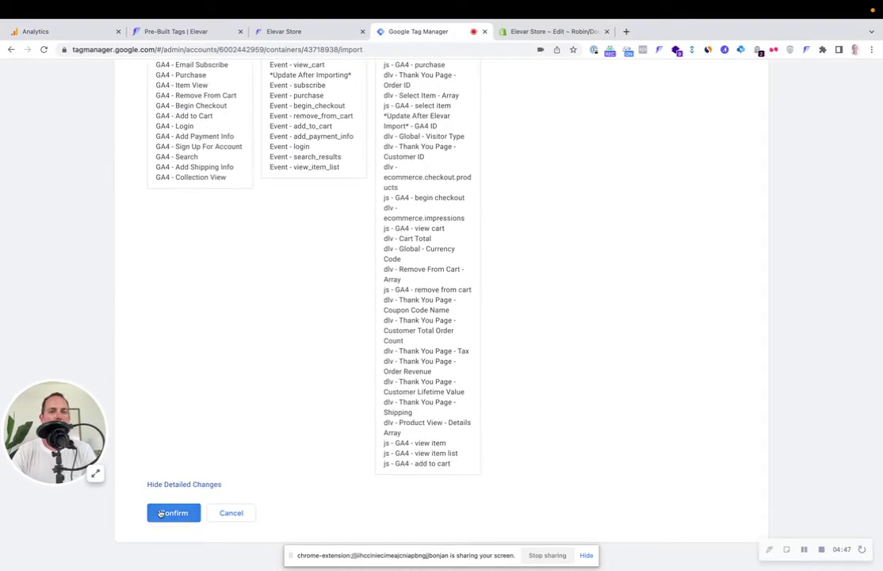
pyautogui.click(166, 513)
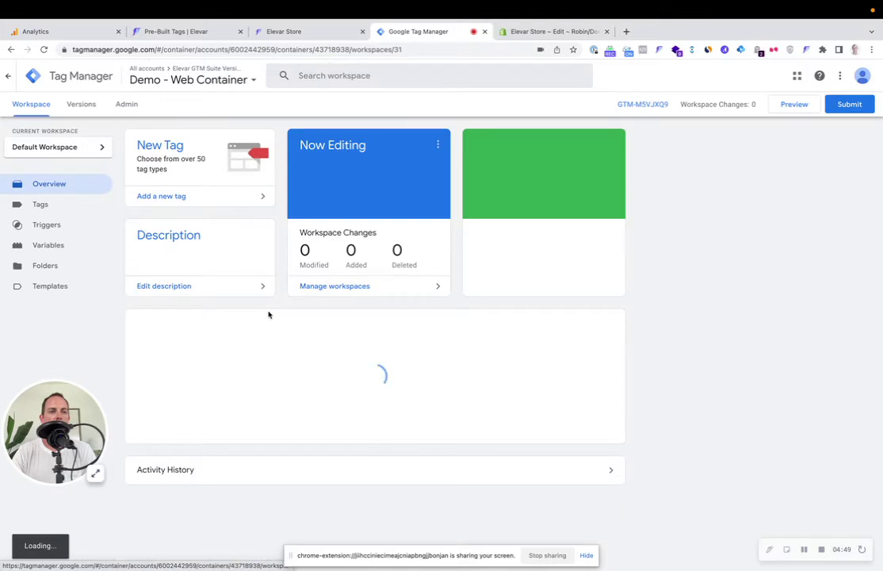
# Step: Inspect the GA4 - Purchase tag's event parameters and user properties, then close it
pyautogui.click(53, 236)
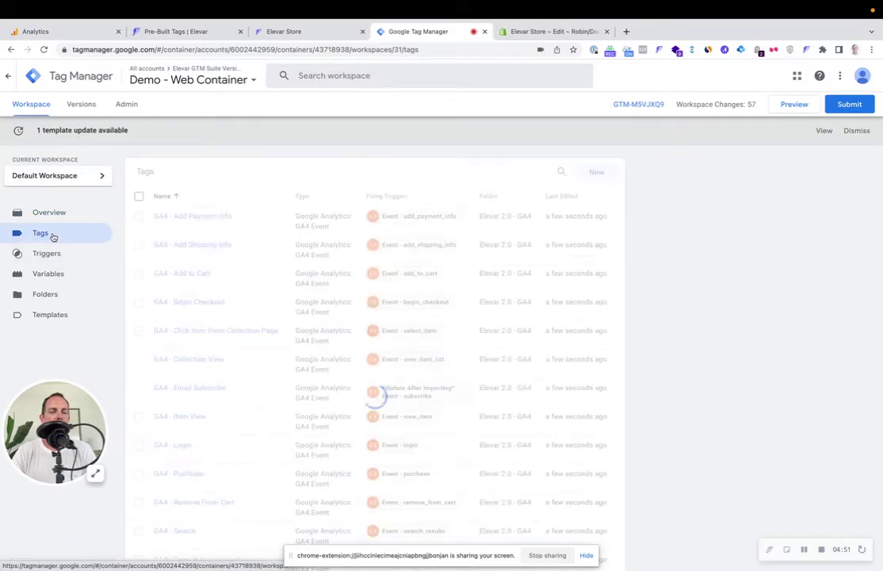
pyautogui.scroll(-3, 211, 264)
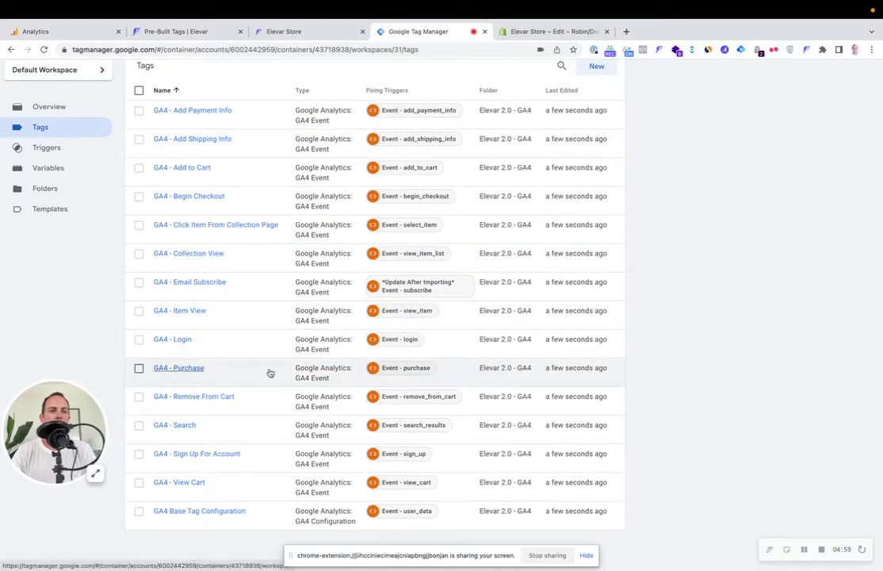
pyautogui.click(184, 371)
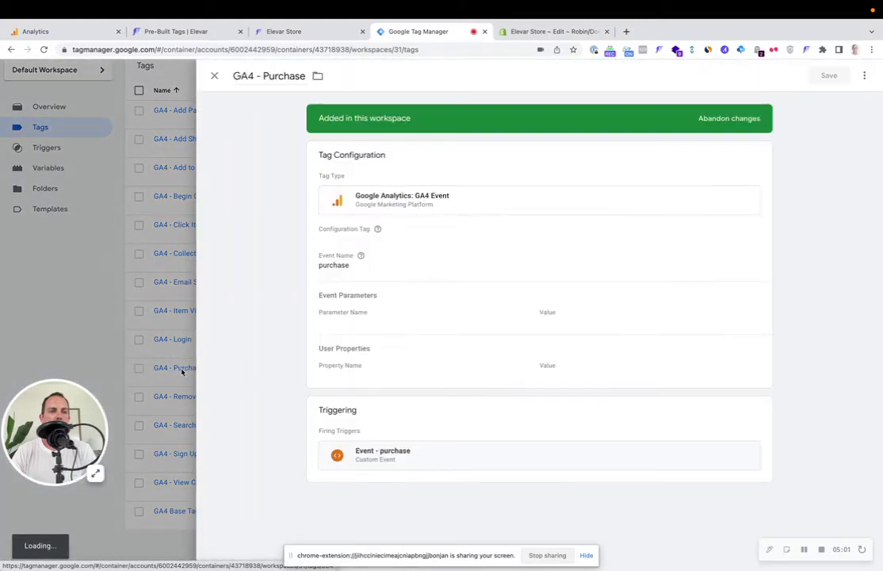
pyautogui.scroll(-1, 501, 339)
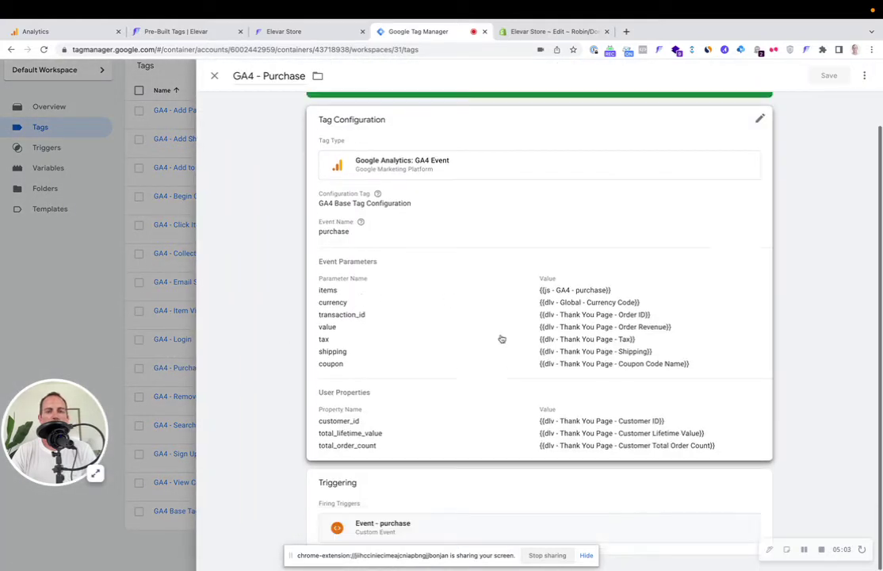
pyautogui.click(396, 308)
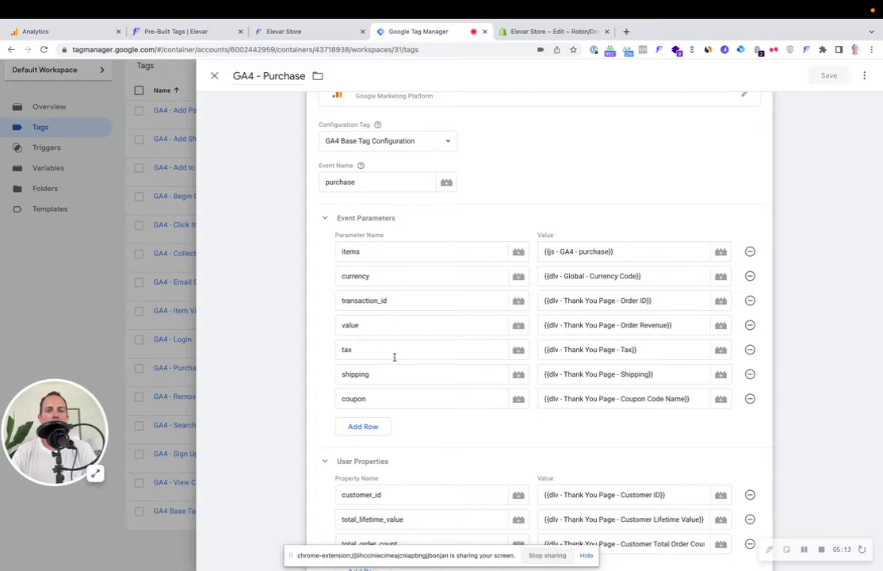
pyautogui.scroll(-3, 394, 359)
pyautogui.scroll(2, 393, 326)
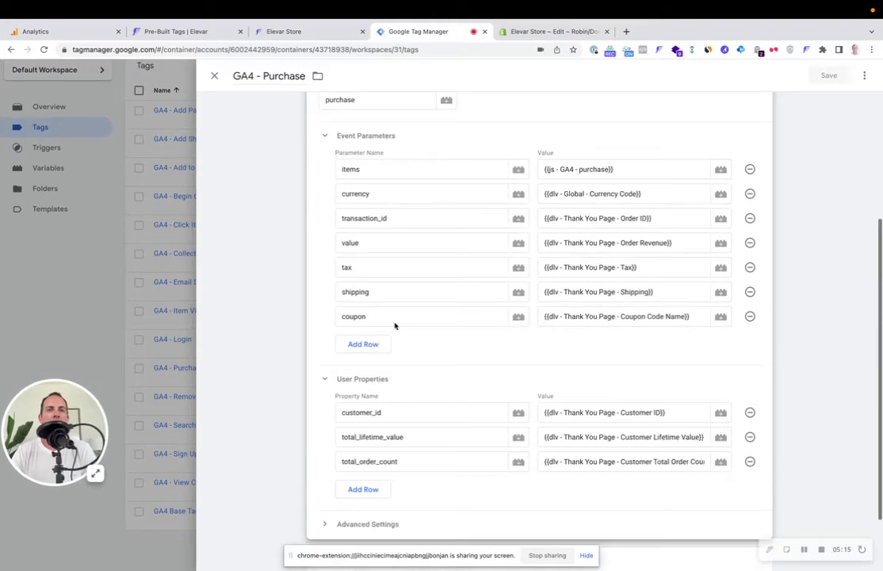
pyautogui.scroll(-2, 394, 326)
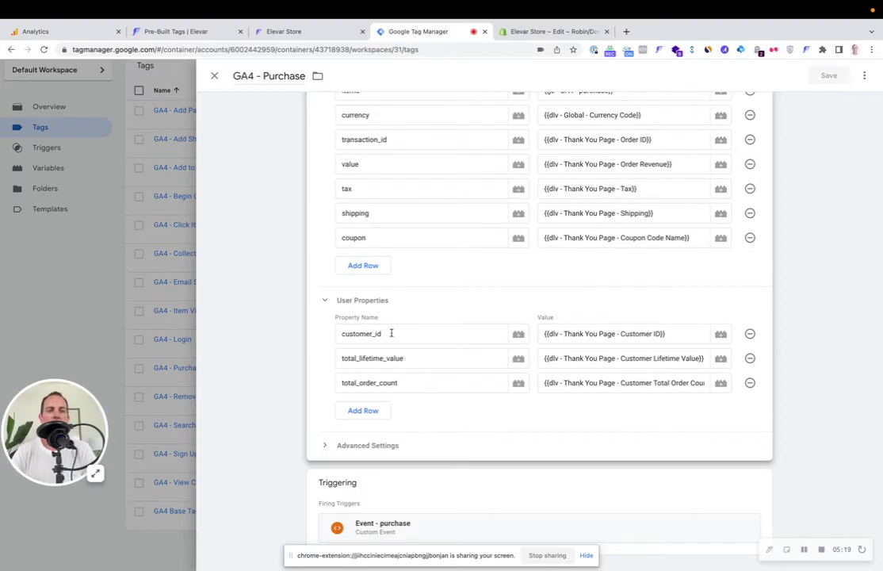
pyautogui.scroll(3, 441, 275)
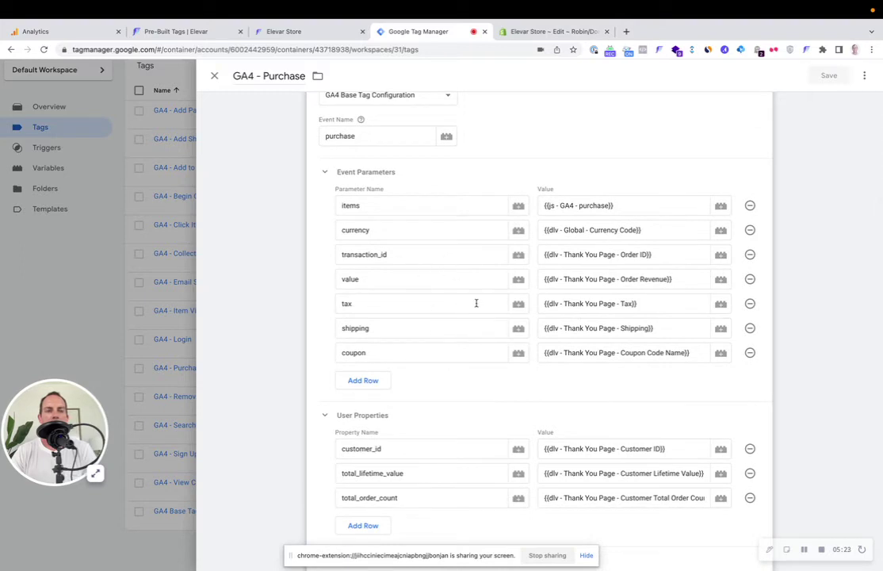
pyautogui.scroll(1, 475, 321)
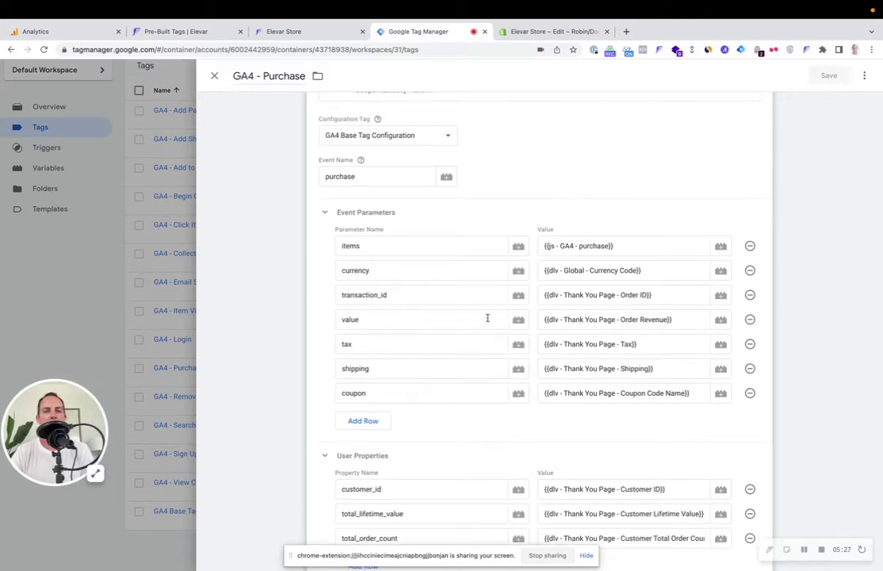
pyautogui.scroll(1, 452, 318)
pyautogui.scroll(-5, 454, 318)
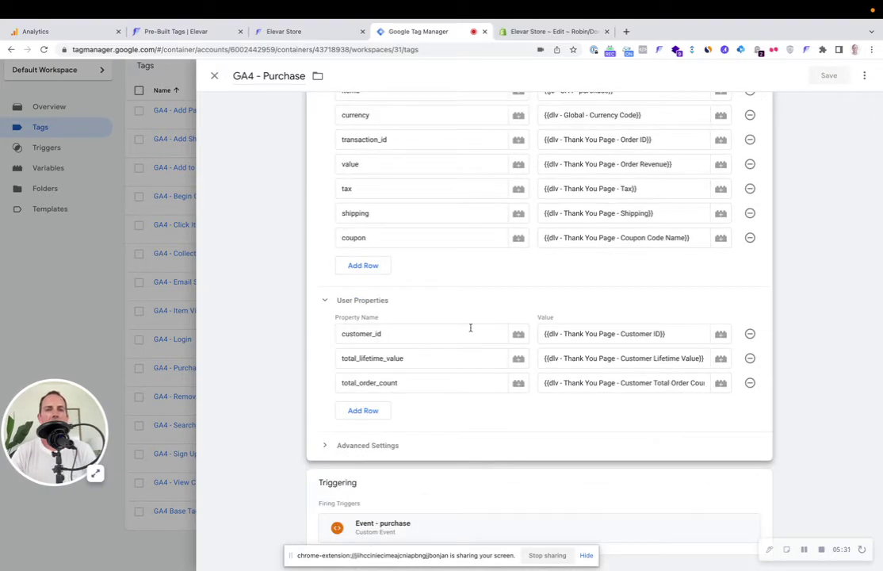
pyautogui.click(172, 224)
# Step: Inspect the GA4 - Add to Cart tag's configuration fields
pyautogui.click(176, 168)
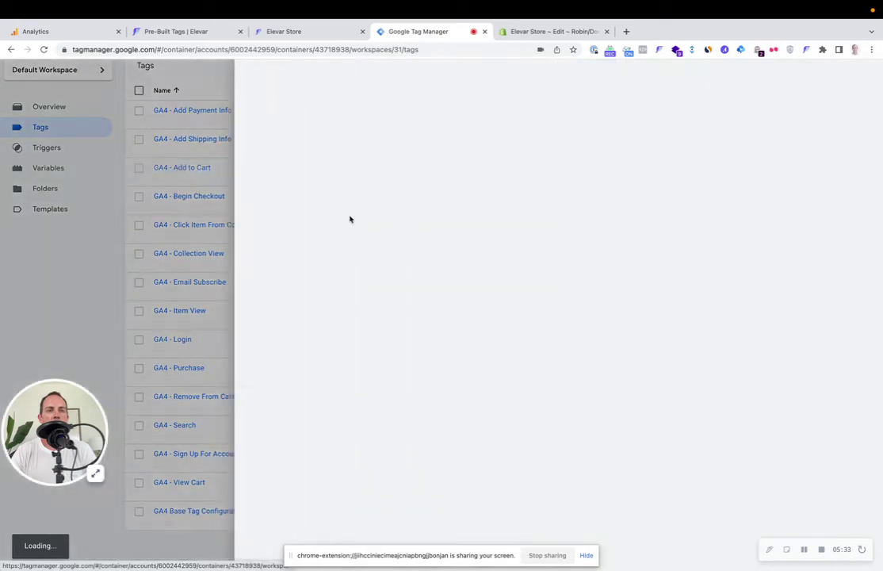
pyautogui.click(418, 288)
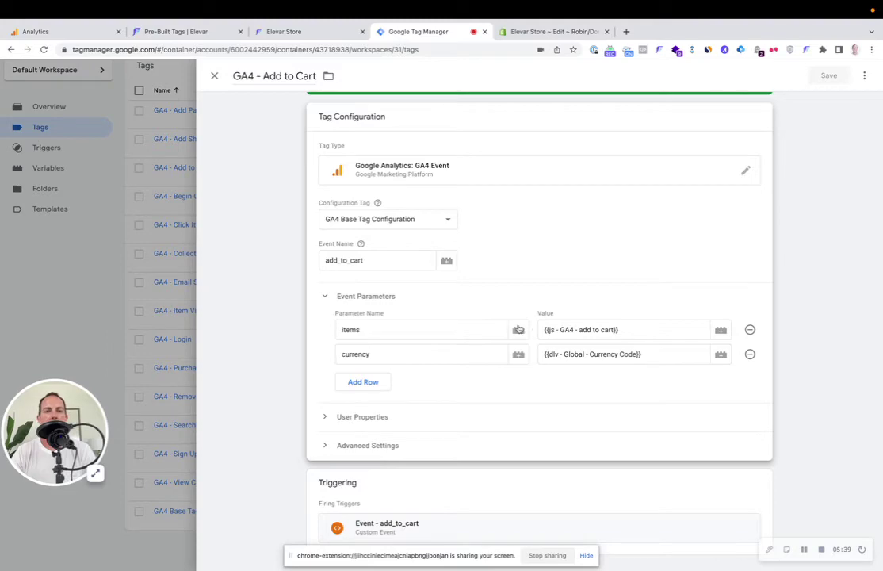
pyautogui.click(152, 265)
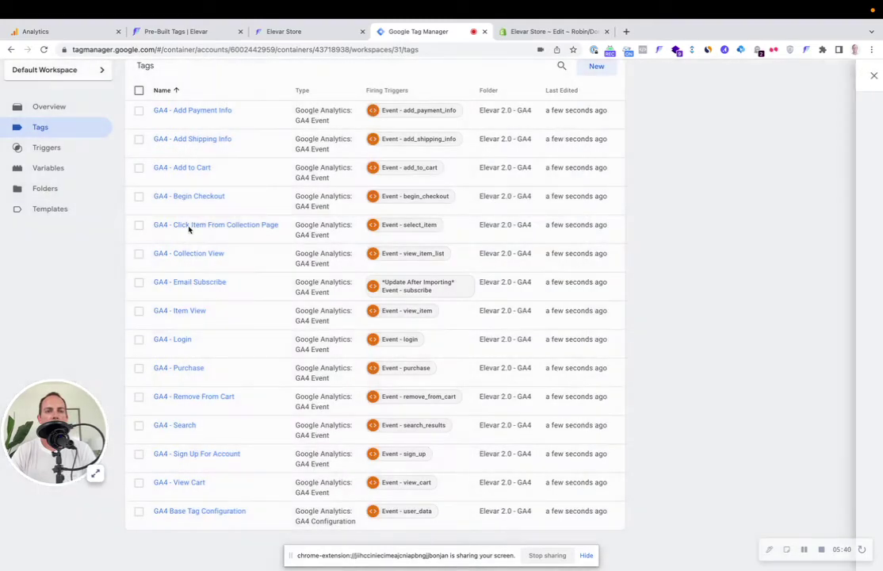
# Step: Review the GA4 Base Tag Configuration's measurement ID and user properties and close it unchanged
pyautogui.click(189, 513)
pyautogui.click(403, 296)
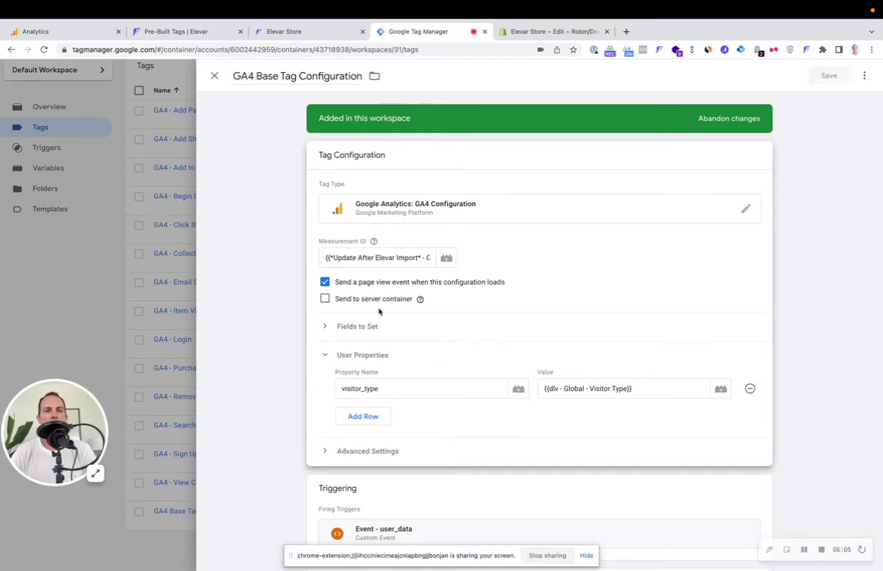
pyautogui.click(164, 234)
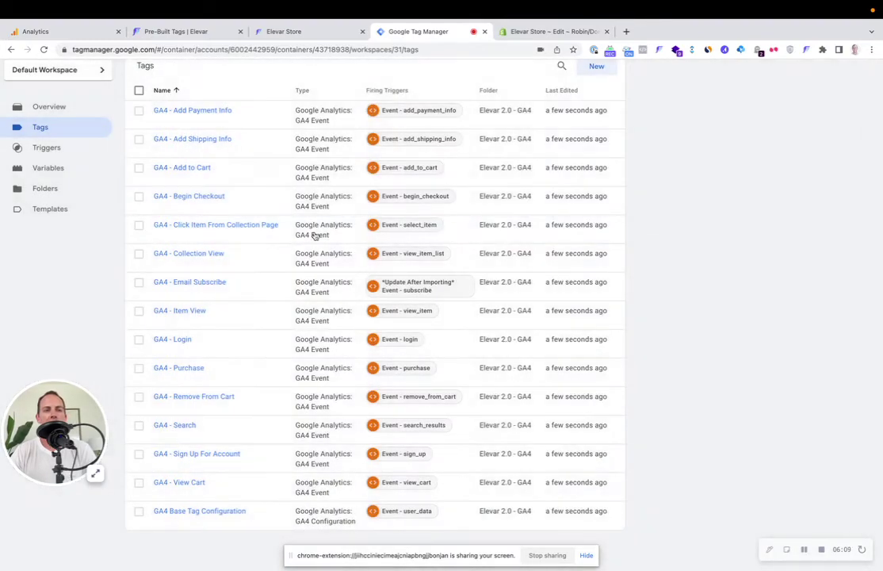
pyautogui.scroll(2, 666, 122)
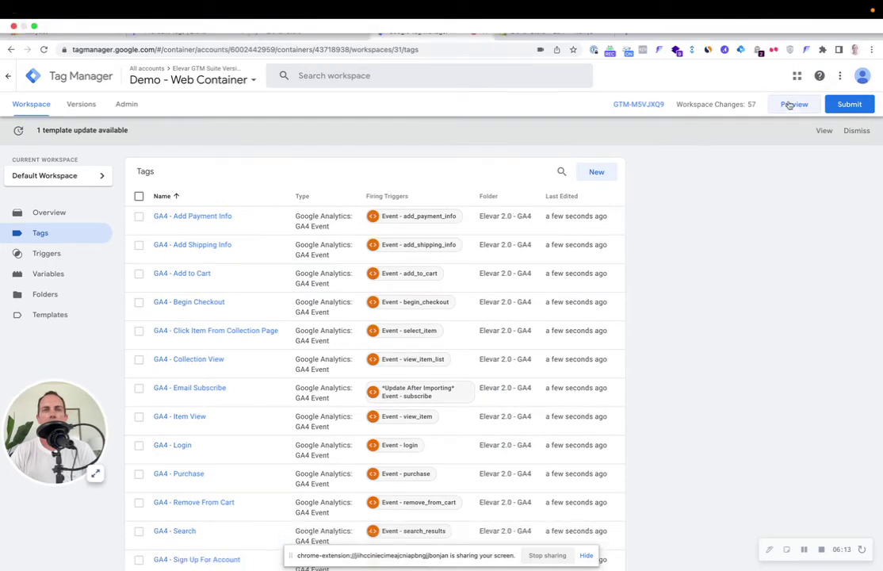
pyautogui.click(793, 104)
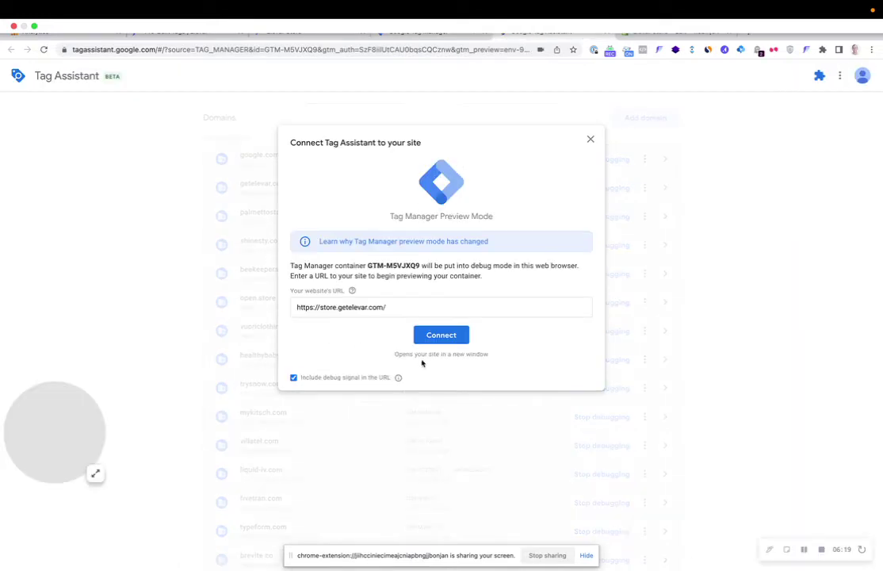
pyautogui.click(444, 337)
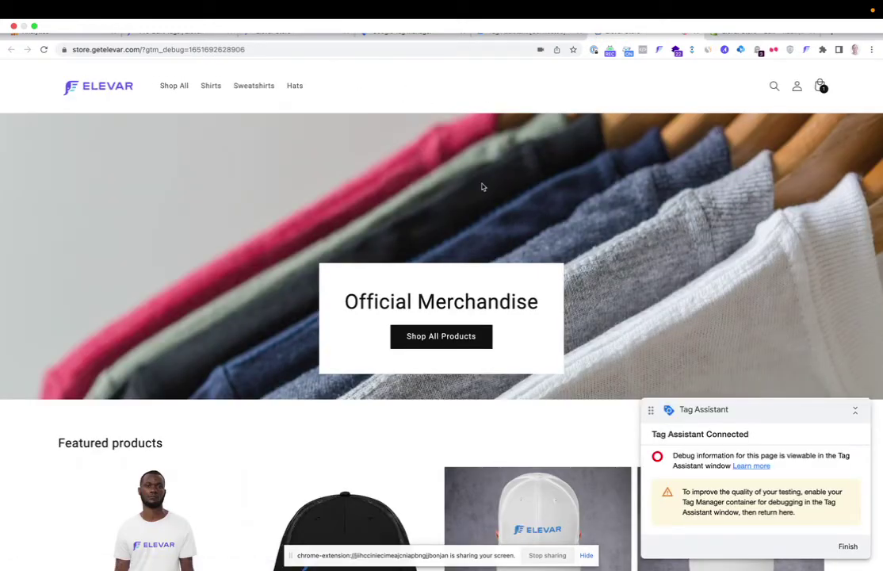
pyautogui.moveTo(522, 36)
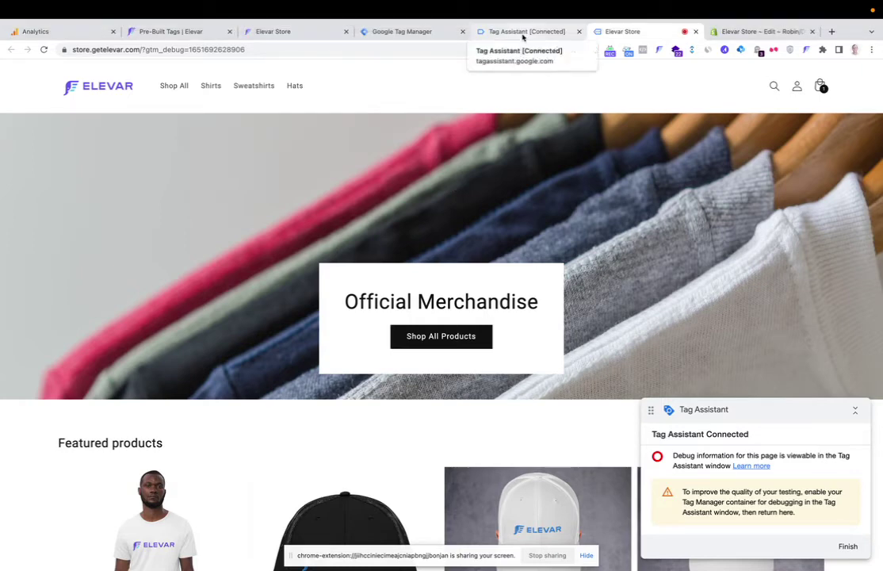
# Step: Inspect the dl_user_data event's data layer, including its marketing cookie values
pyautogui.click(523, 36)
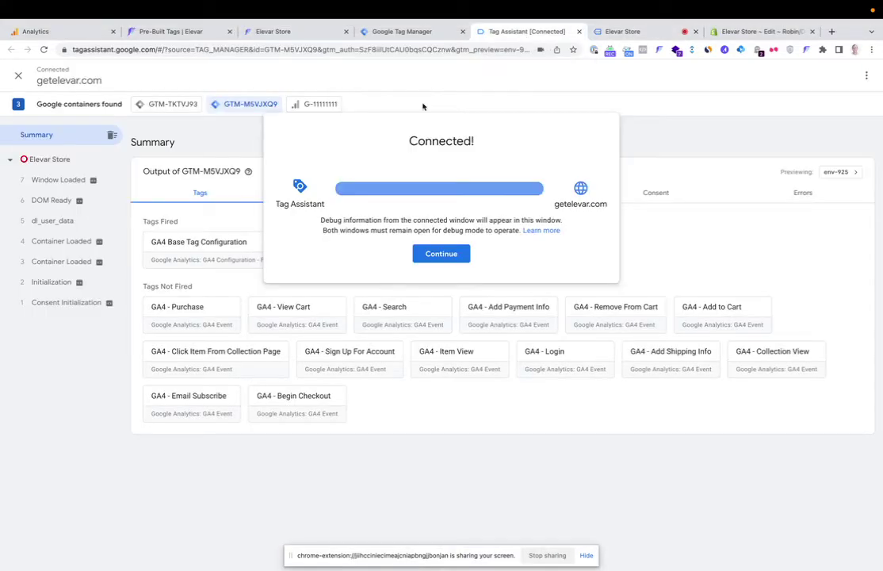
pyautogui.click(442, 253)
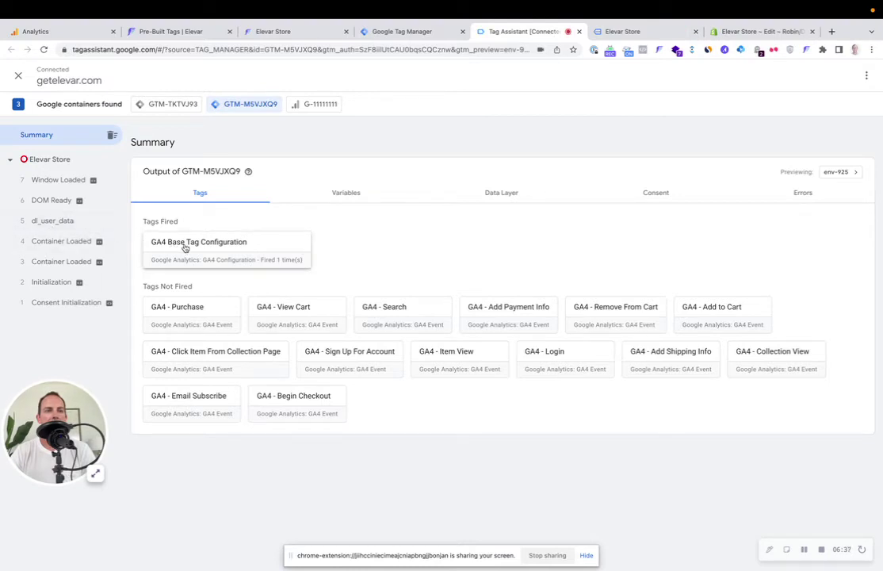
pyautogui.click(40, 226)
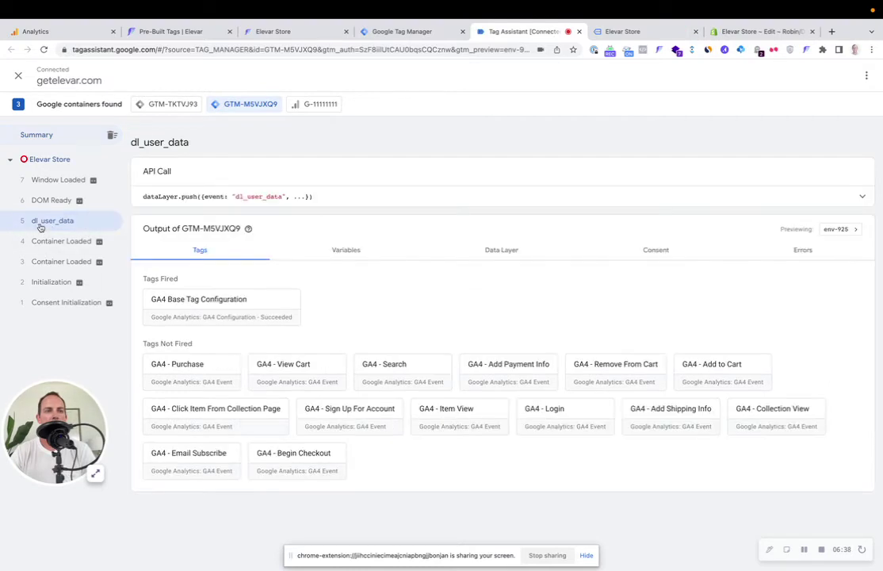
pyautogui.click(497, 251)
pyautogui.scroll(-5, 278, 374)
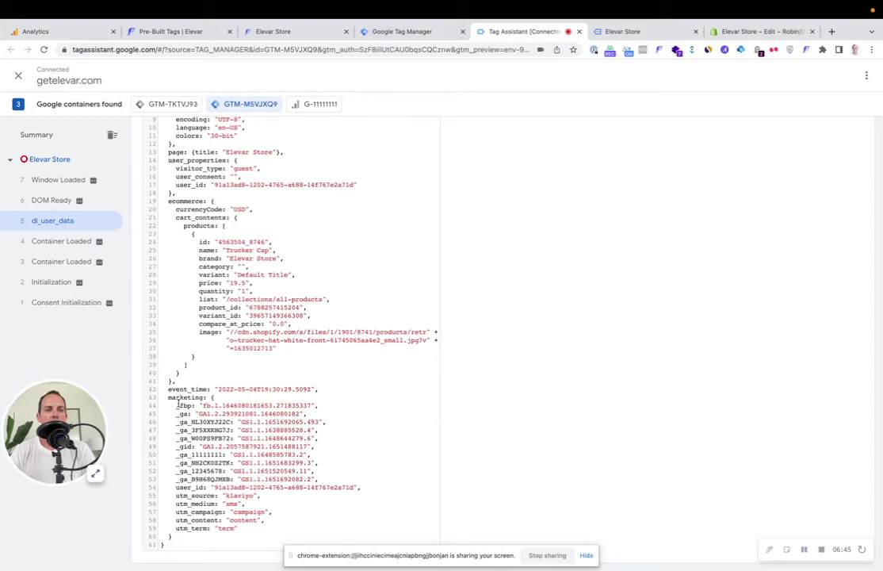
pyautogui.moveTo(178, 404)
pyautogui.mouseDown()
pyautogui.moveTo(197, 455)
pyautogui.moveTo(198, 505)
pyautogui.moveTo(208, 512)
pyautogui.moveTo(178, 483)
pyautogui.moveTo(176, 424)
pyautogui.mouseUp()
pyautogui.click(208, 513)
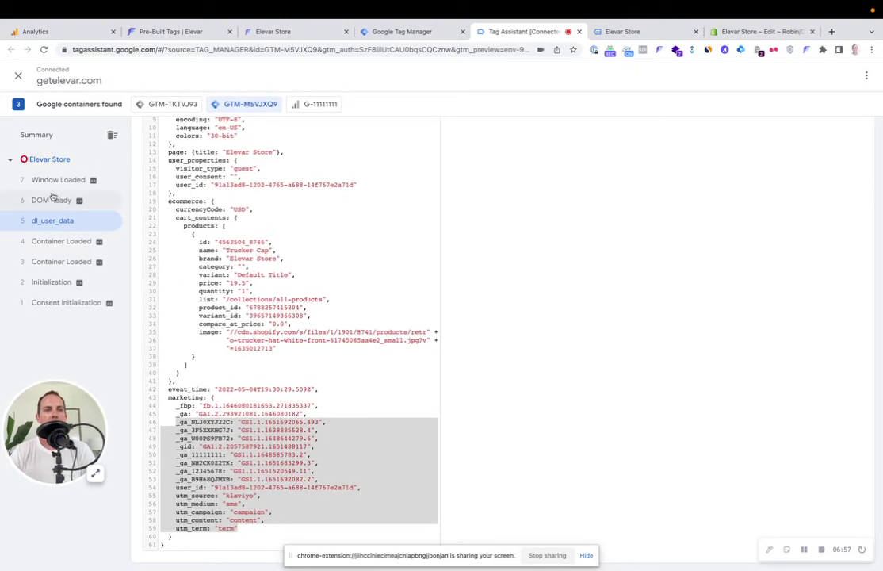
# Step: Open the Trucker Cap product page in the store
pyautogui.click(623, 31)
pyautogui.scroll(-3, 504, 405)
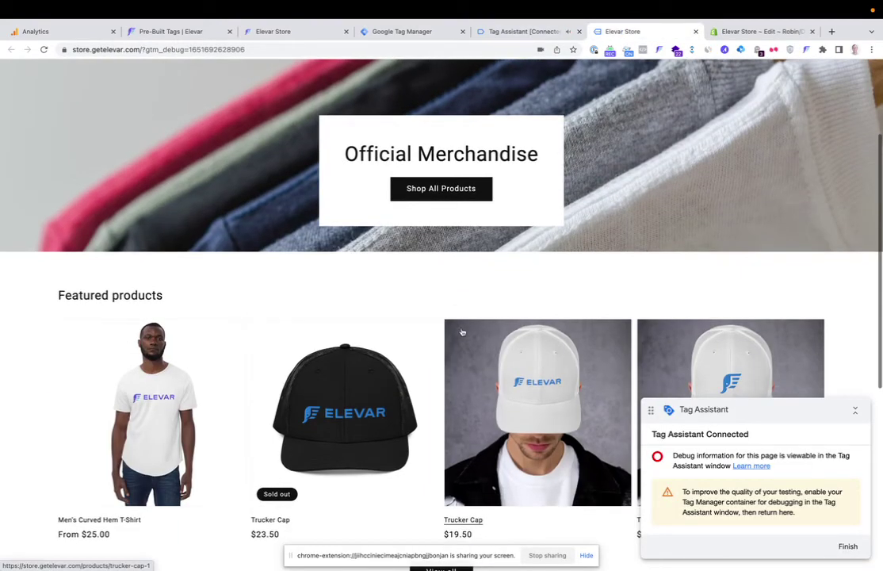
pyautogui.click(505, 404)
# Step: Check that dl_view_item fired GA4 - Item View and review its item parameters
pyautogui.click(524, 31)
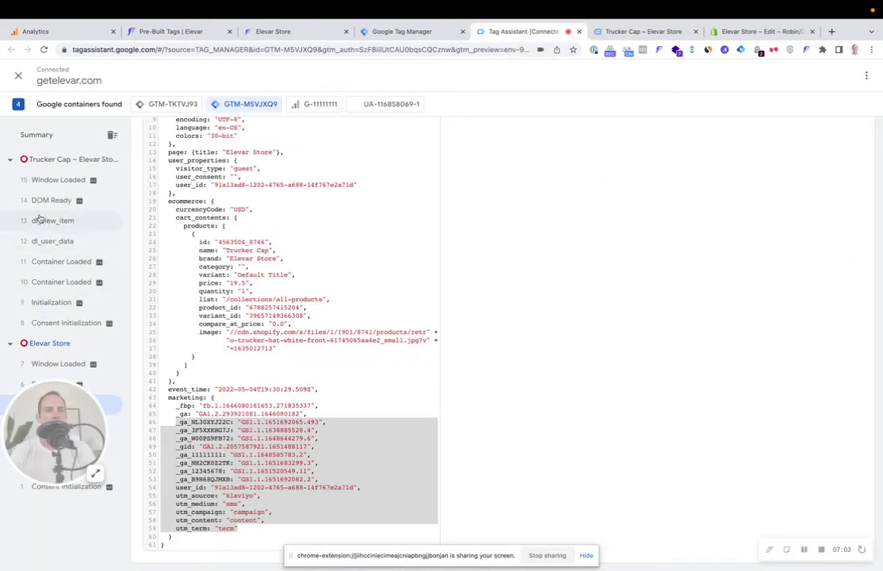
pyautogui.click(49, 223)
pyautogui.click(251, 103)
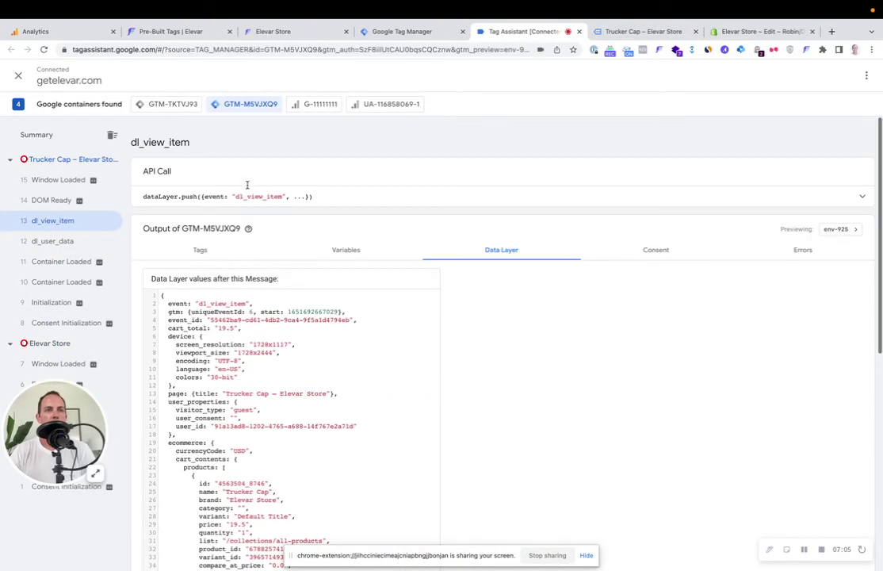
pyautogui.click(200, 251)
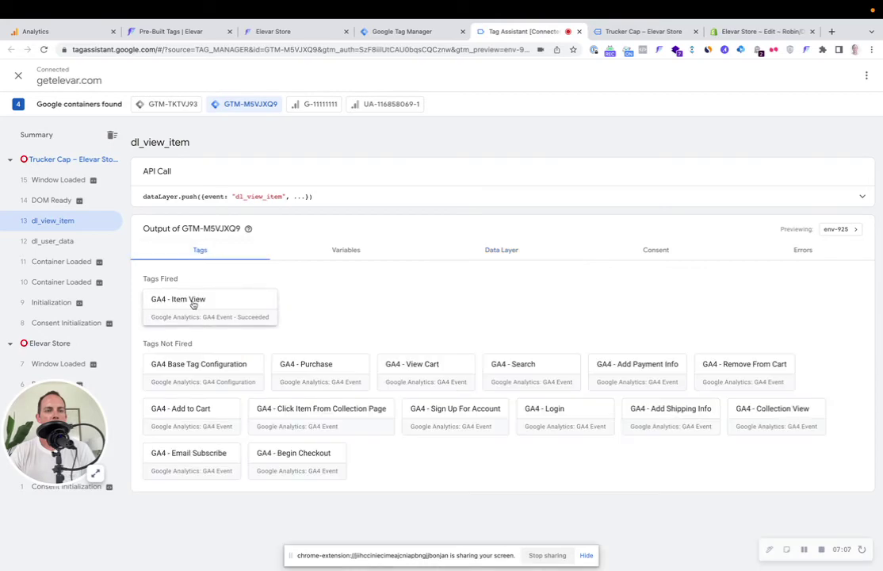
pyautogui.click(152, 312)
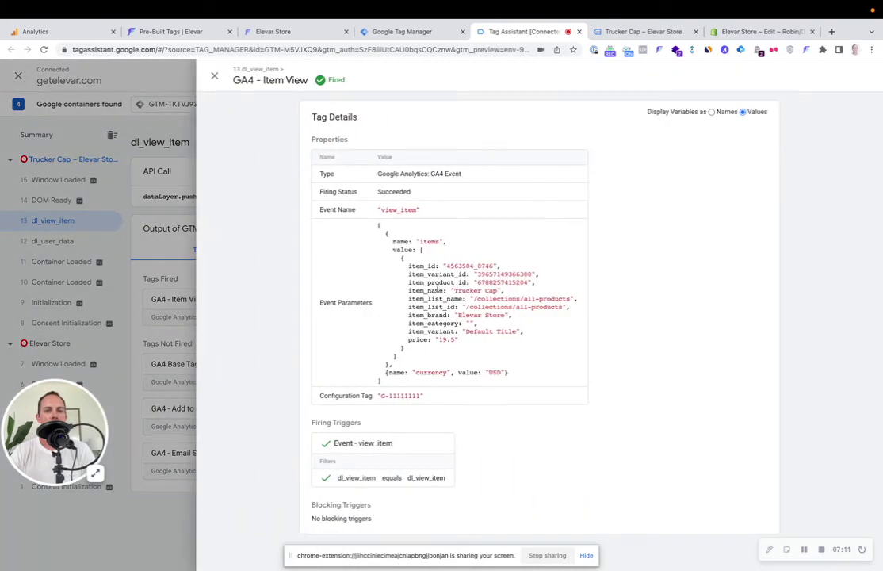
pyautogui.moveTo(407, 258); pyautogui.dragTo(468, 295)
pyautogui.click(445, 337)
pyautogui.click(144, 183)
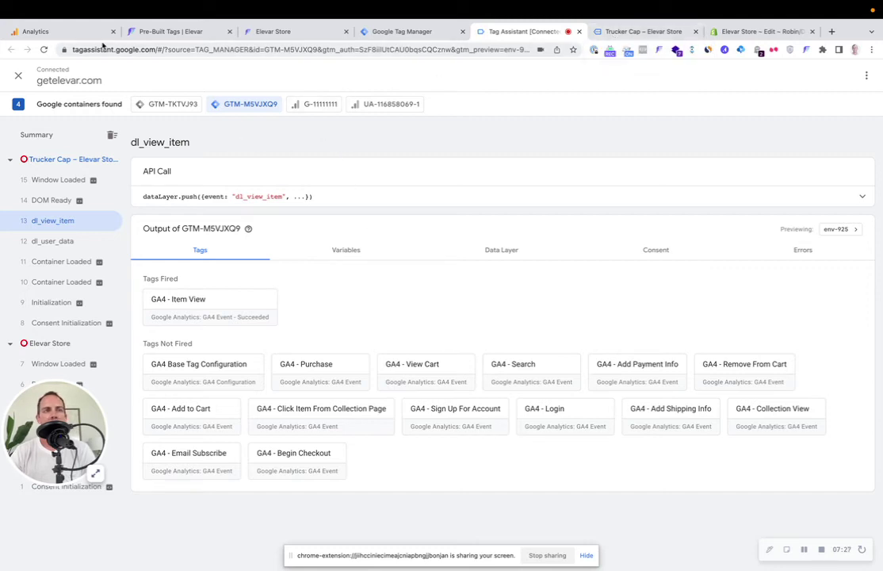
# Step: Copy measurement ID G-CS1K7N3EK1 from the Elevar Store web stream in Analytics
pyautogui.click(69, 32)
pyautogui.click(206, 263)
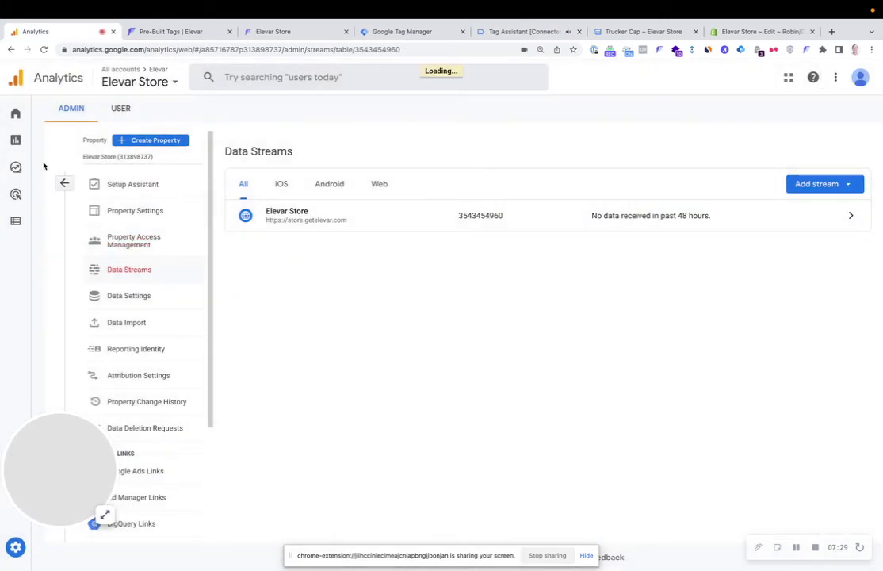
pyautogui.moveTo(15, 141)
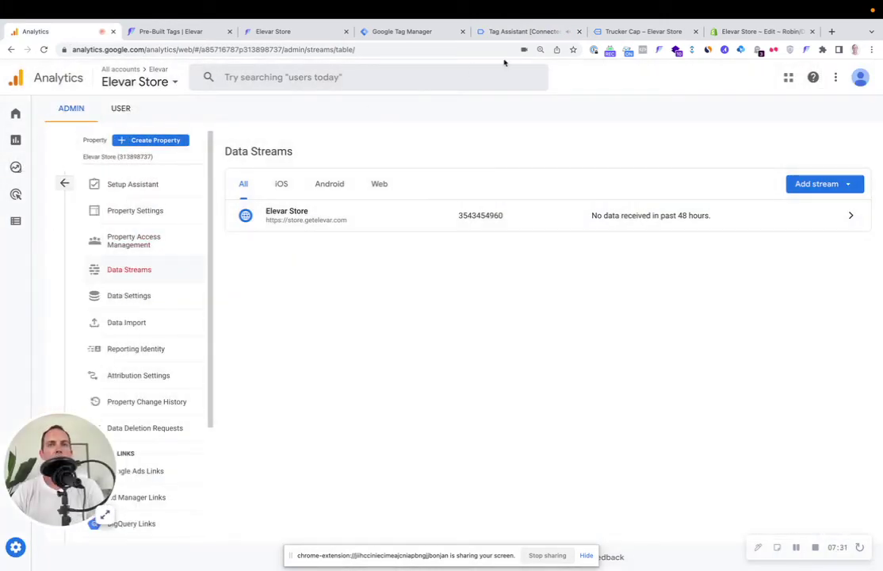
pyautogui.click(142, 271)
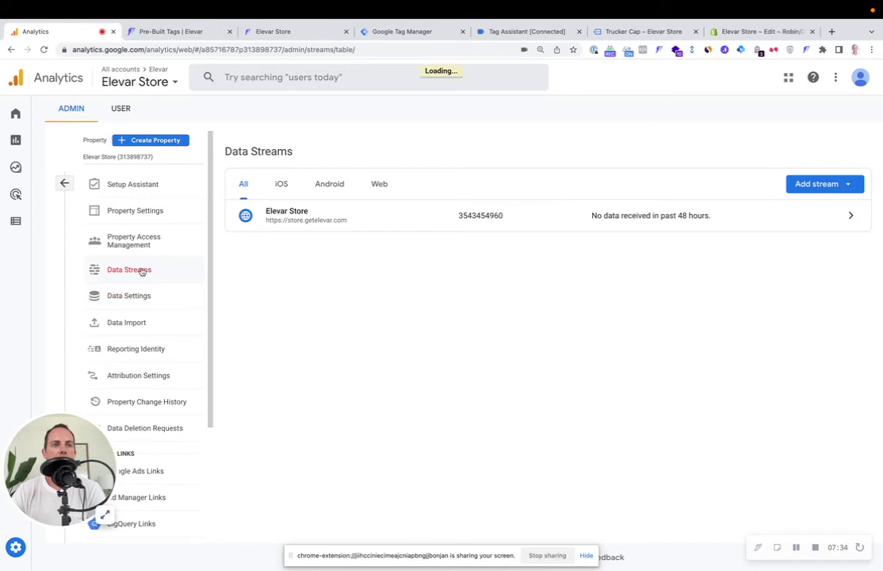
pyautogui.click(357, 210)
pyautogui.click(678, 148)
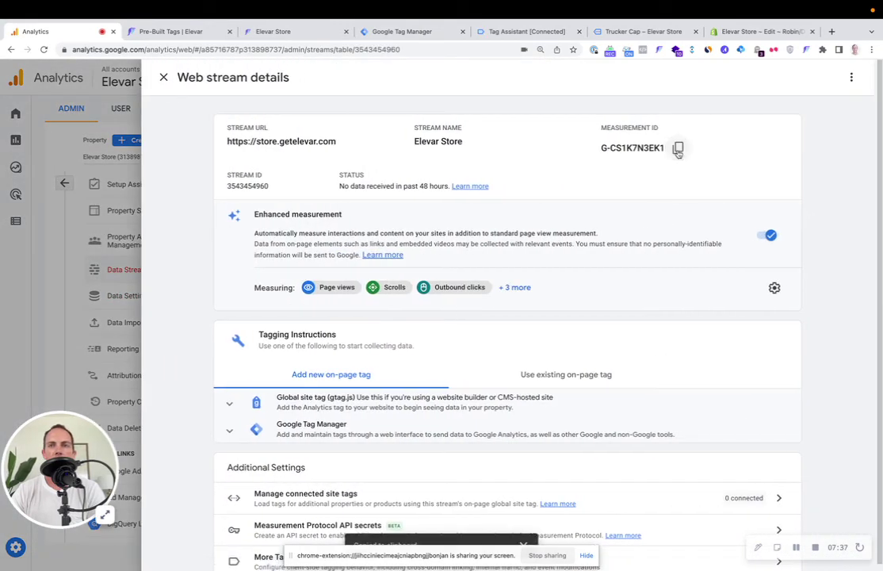
pyautogui.click(437, 34)
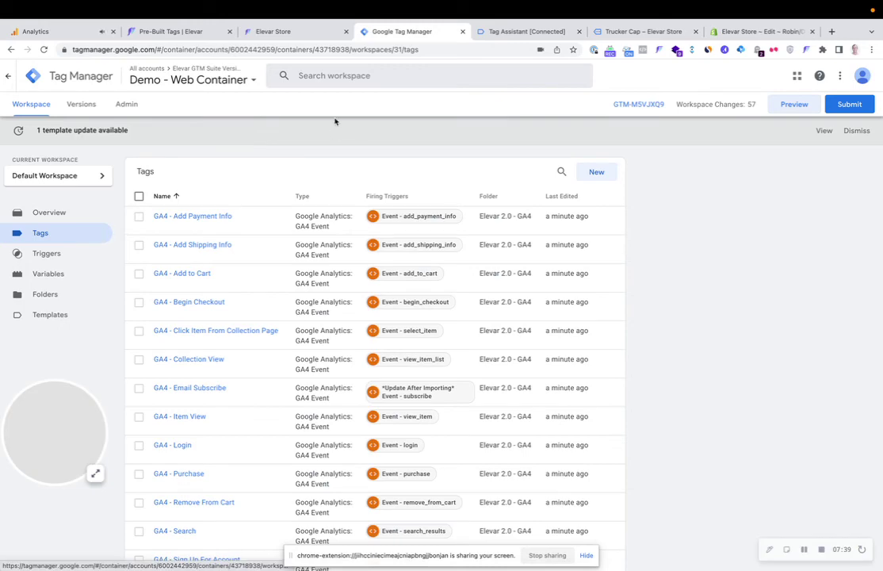
# Step: Replace the GA4 ID constant's placeholder G-11111111 with the copied G-CS1K7N3EK1
pyautogui.click(48, 273)
pyautogui.scroll(-10, 434, 325)
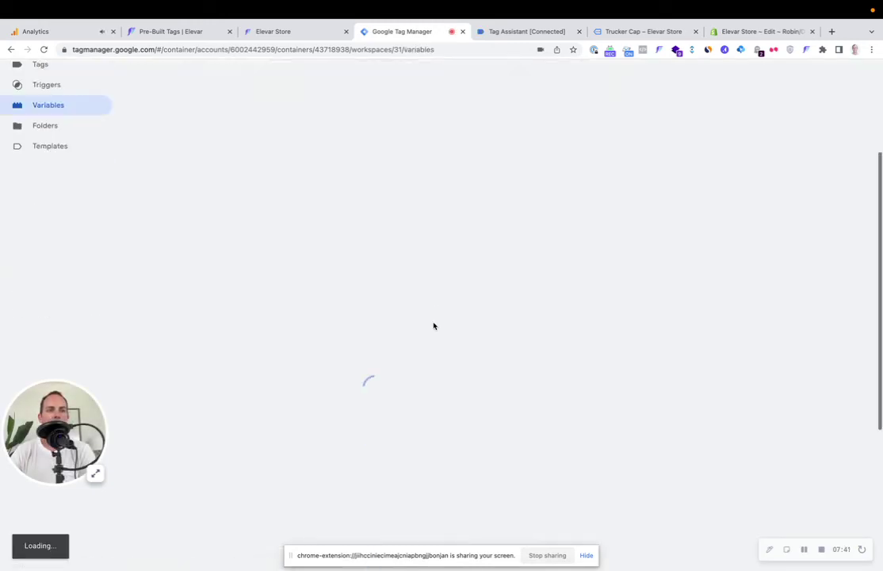
pyautogui.scroll(5, 434, 326)
pyautogui.click(269, 242)
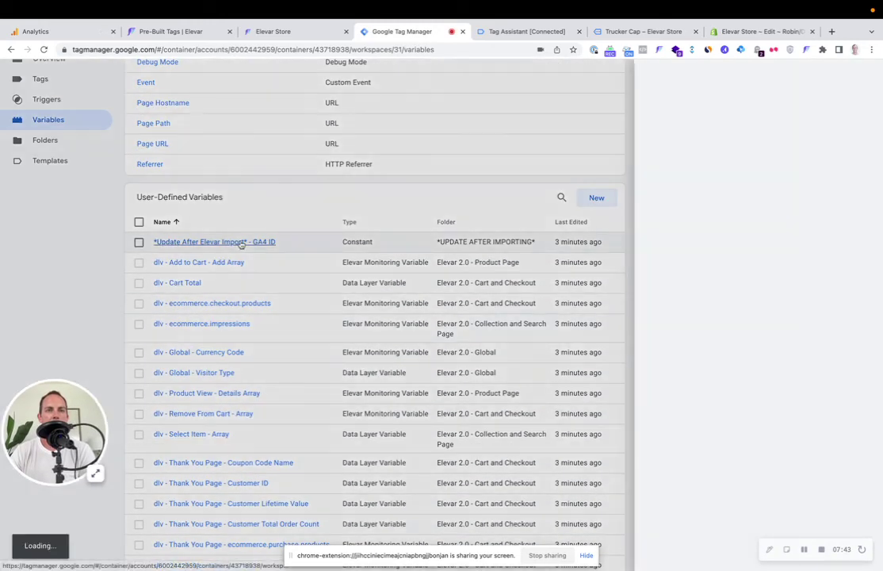
pyautogui.click(473, 227)
pyautogui.click(379, 261)
pyautogui.press('super+a')
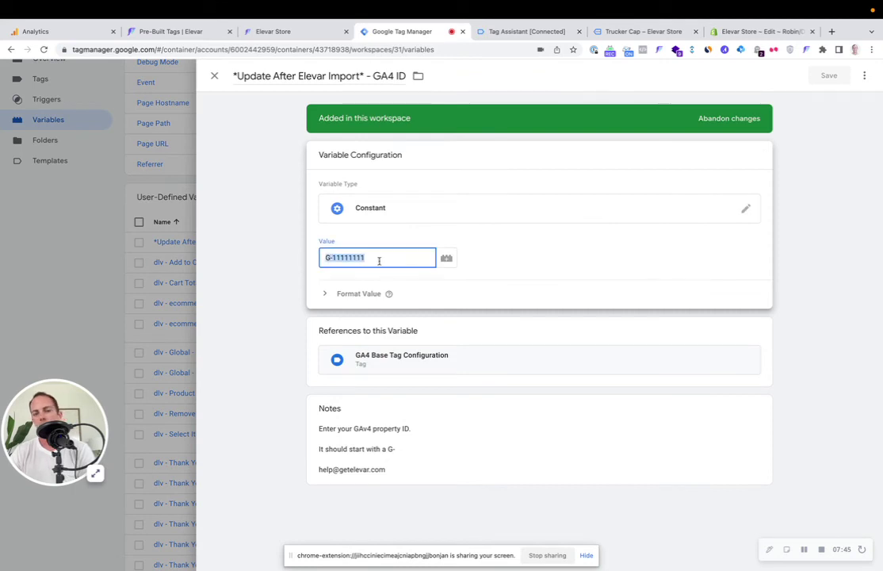
pyautogui.press('super+v')
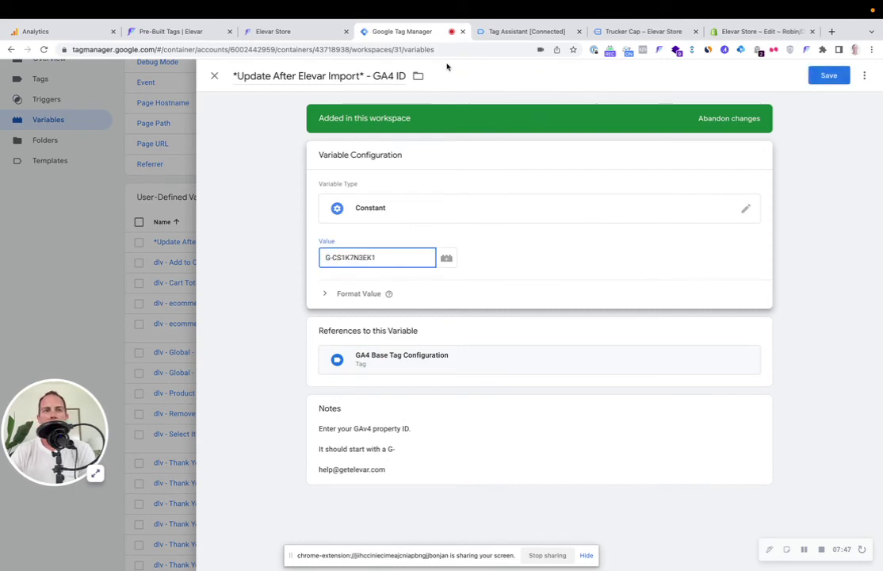
# Step: Rename the variable to 'GA4 ID', save it, and close the old Tag Assistant and Trucker Cap tabs
pyautogui.moveTo(373, 76); pyautogui.dragTo(232, 76)
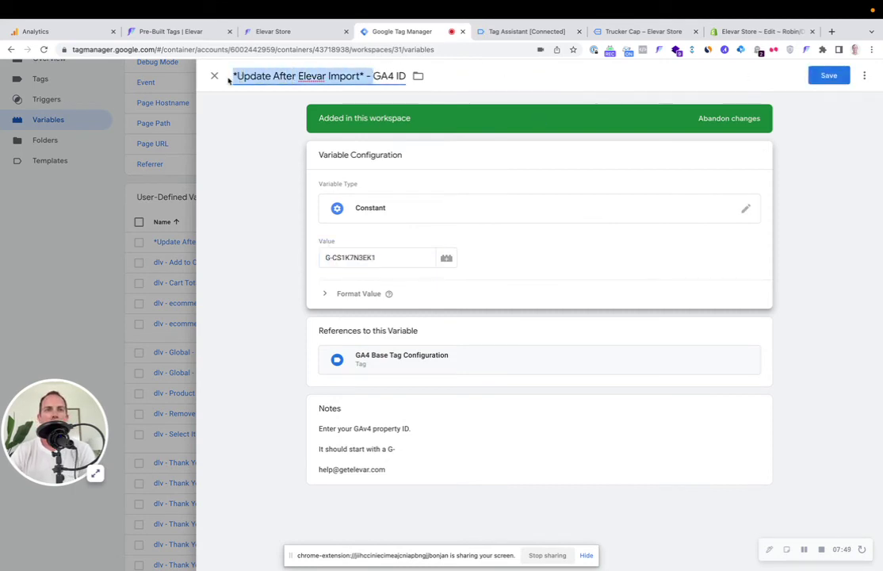
pyautogui.press('BackSpace')
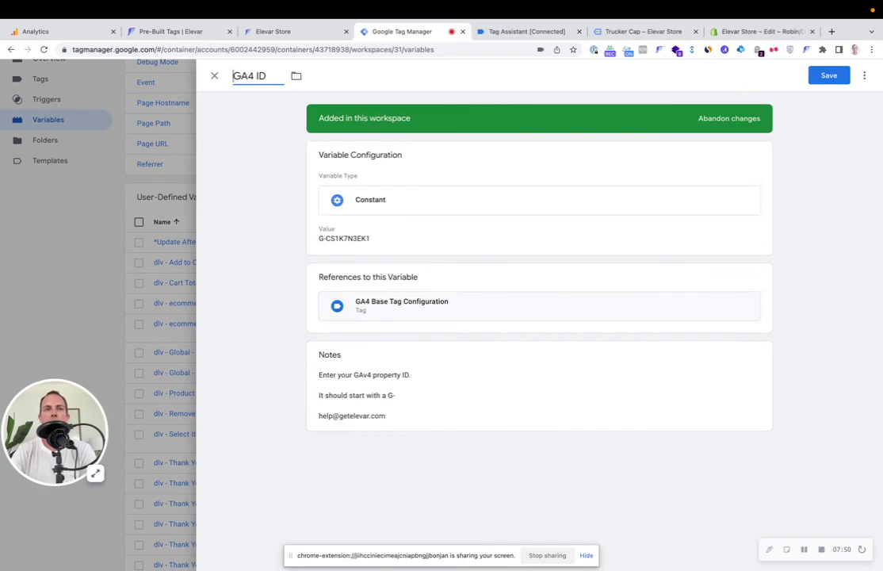
pyautogui.click(833, 74)
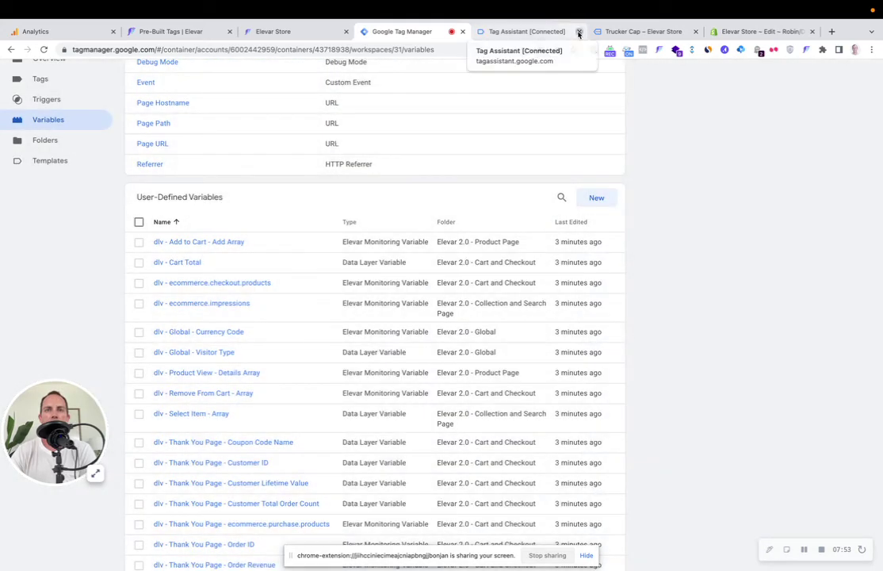
pyautogui.click(579, 32)
pyautogui.click(578, 31)
pyautogui.scroll(3, 594, 180)
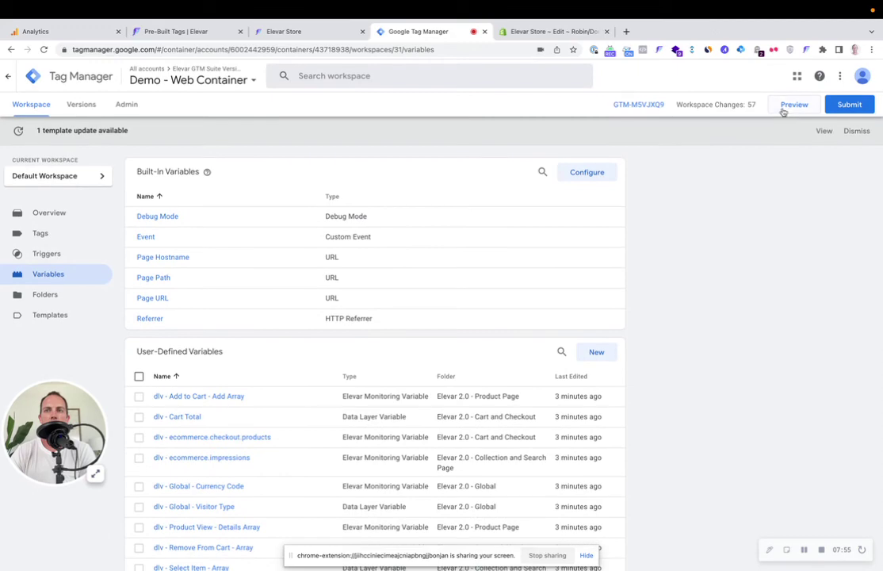
pyautogui.click(786, 108)
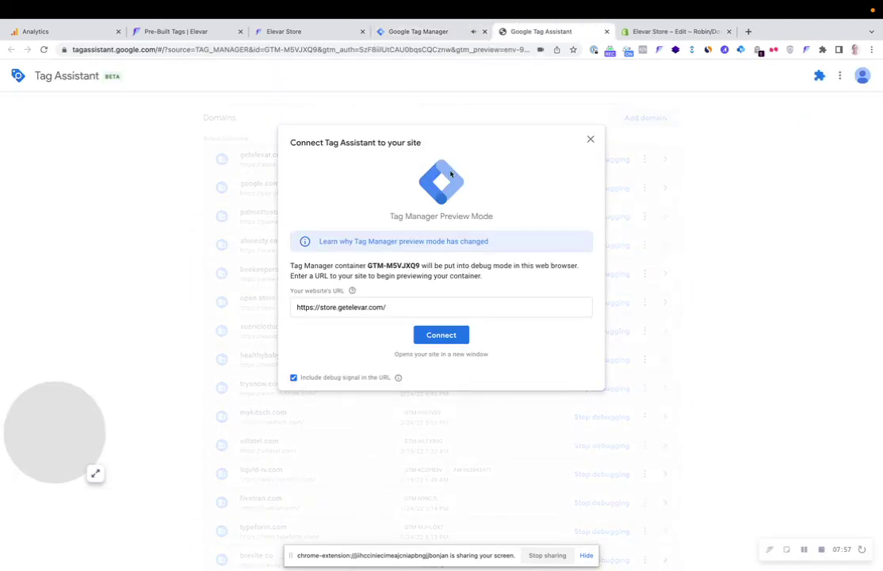
pyautogui.click(439, 336)
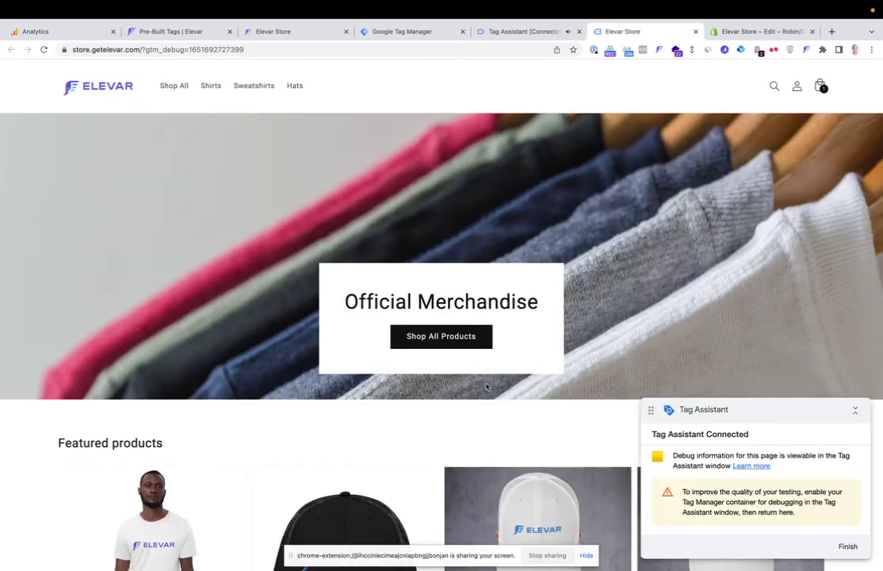
pyautogui.scroll(-5, 487, 387)
pyautogui.click(513, 335)
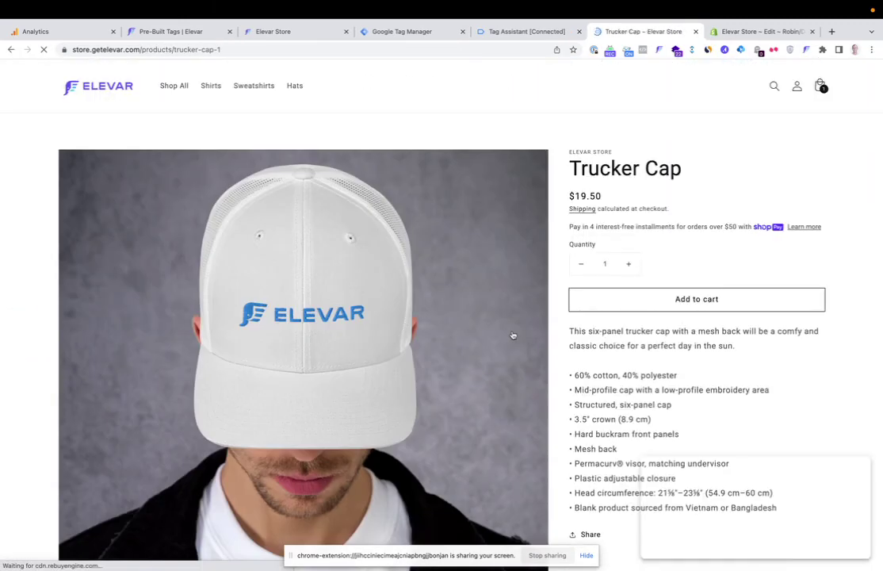
# Step: Return the store to its homepage and open the Realtime report in Google Analytics
pyautogui.click(53, 33)
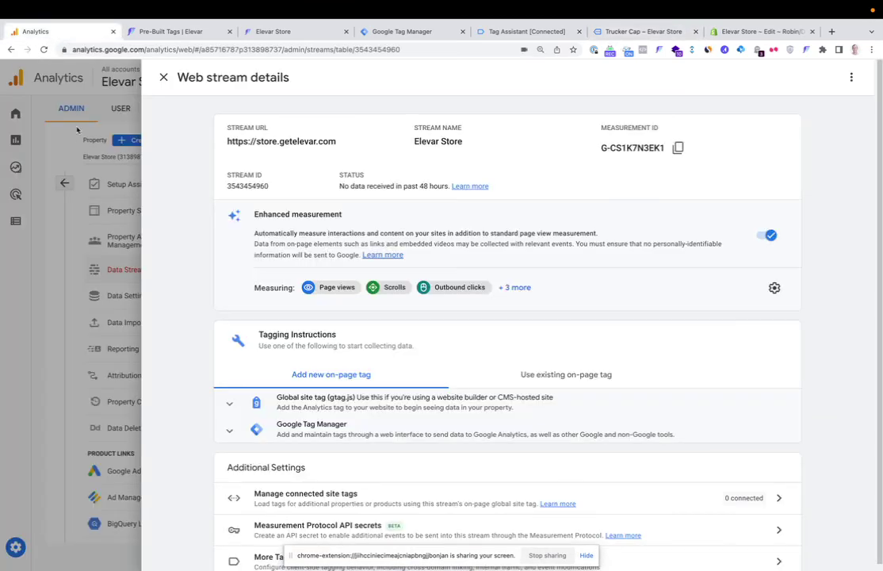
pyautogui.click(77, 129)
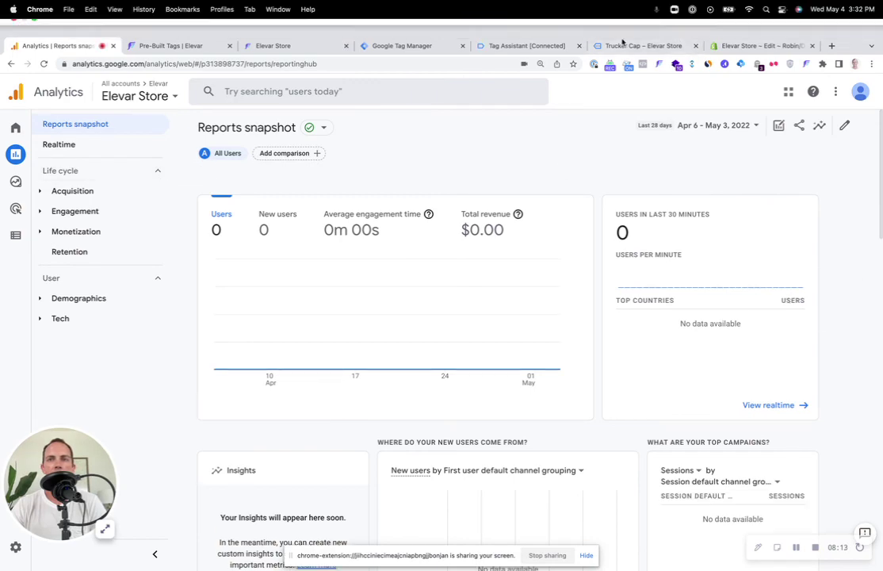
pyautogui.click(622, 45)
pyautogui.click(80, 86)
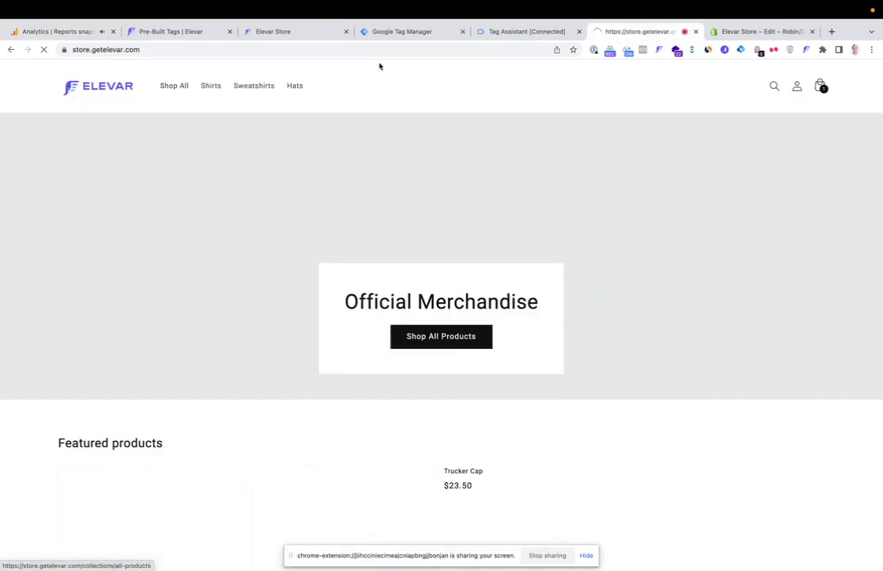
pyautogui.scroll(-5, 555, 294)
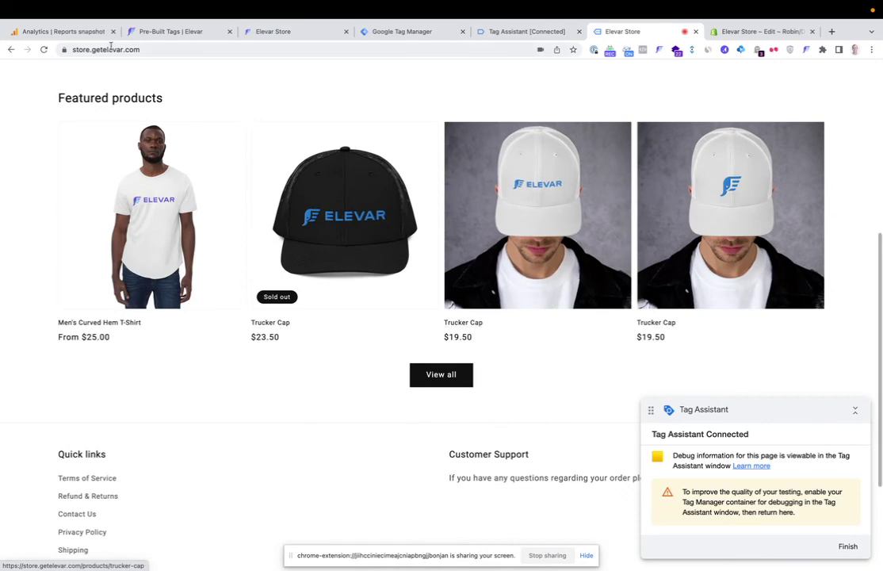
pyautogui.click(61, 32)
pyautogui.click(777, 391)
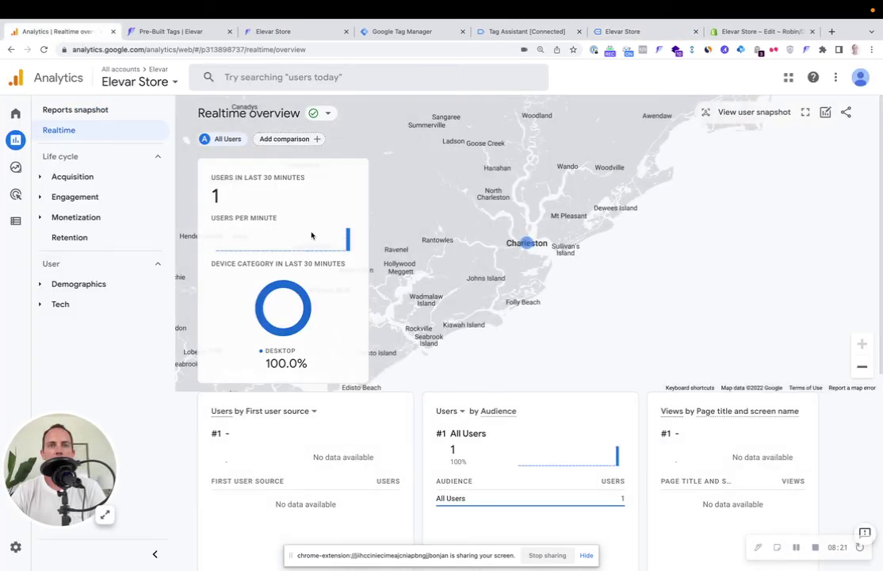
# Step: Scroll the Realtime overview to check users, page views and first_visit, page_view, view_item event counts
pyautogui.scroll(-1, 284, 317)
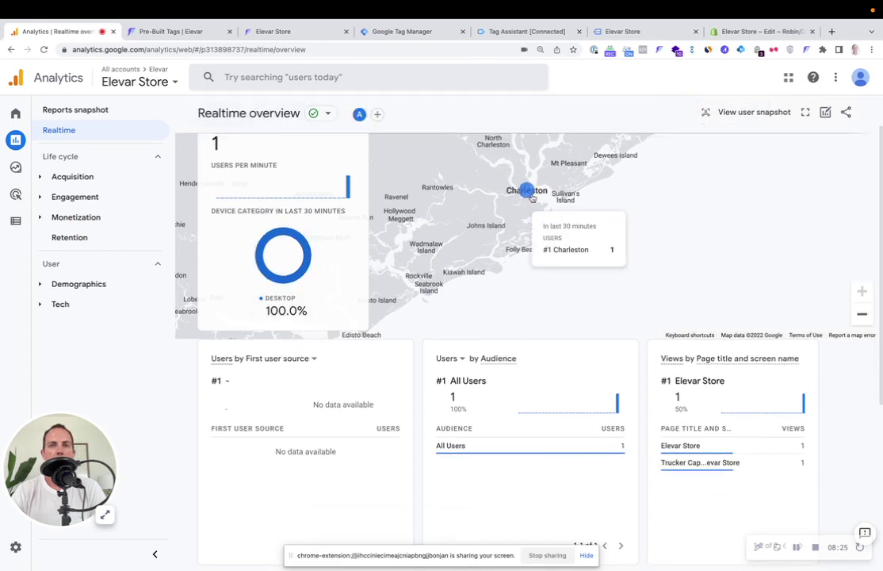
pyautogui.scroll(-1, 499, 282)
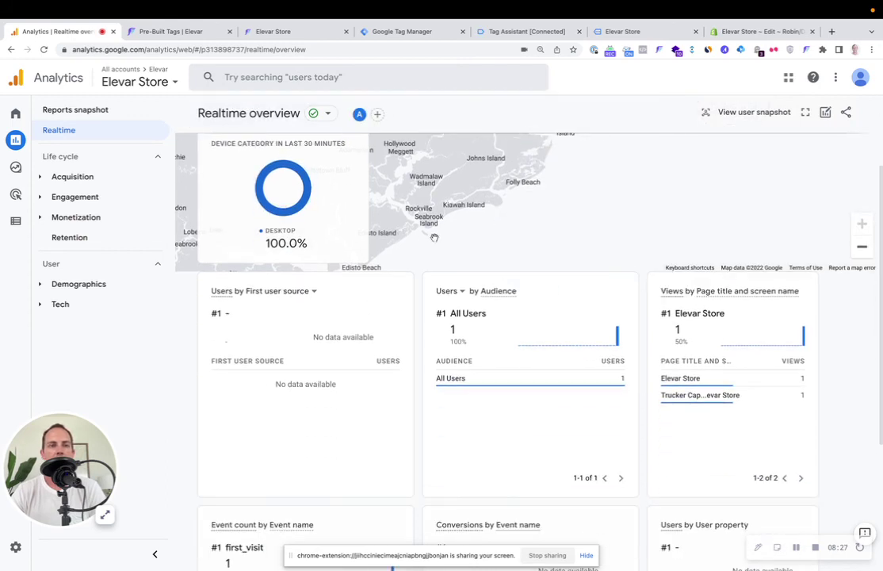
pyautogui.scroll(-1, 555, 262)
pyautogui.moveTo(674, 332)
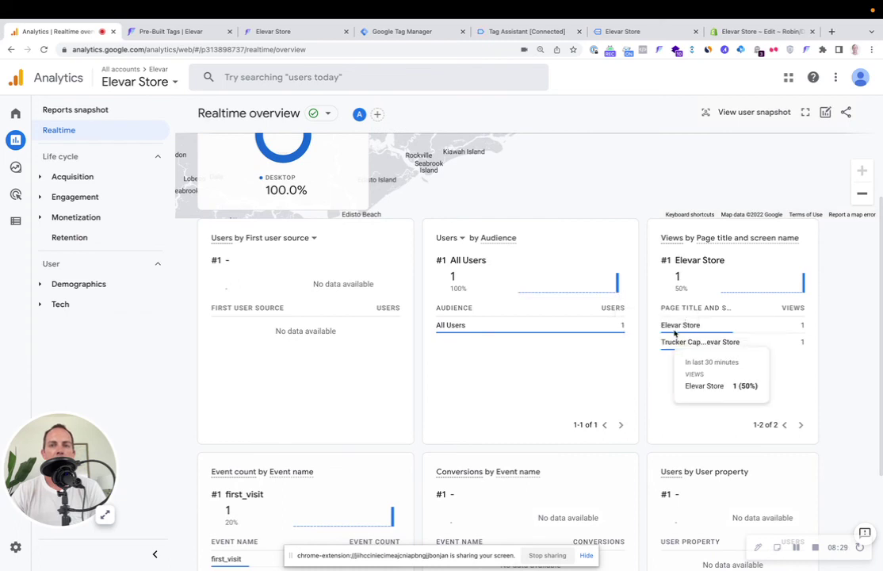
pyautogui.scroll(-2, 690, 318)
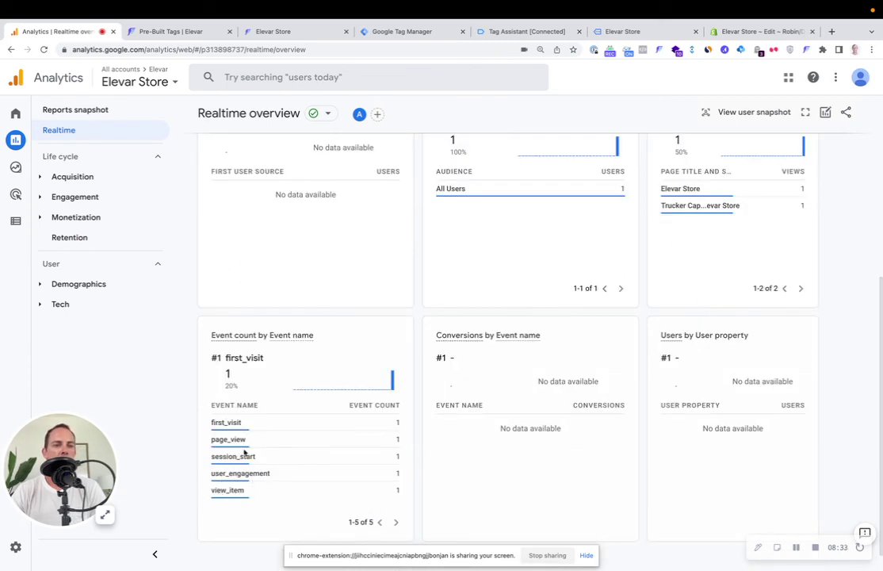
pyautogui.scroll(4, 315, 351)
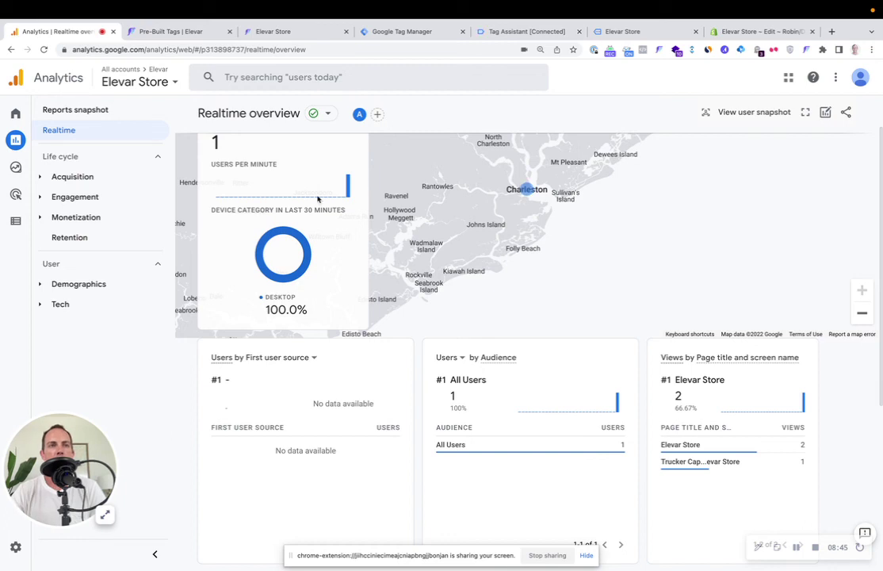
pyautogui.click(145, 33)
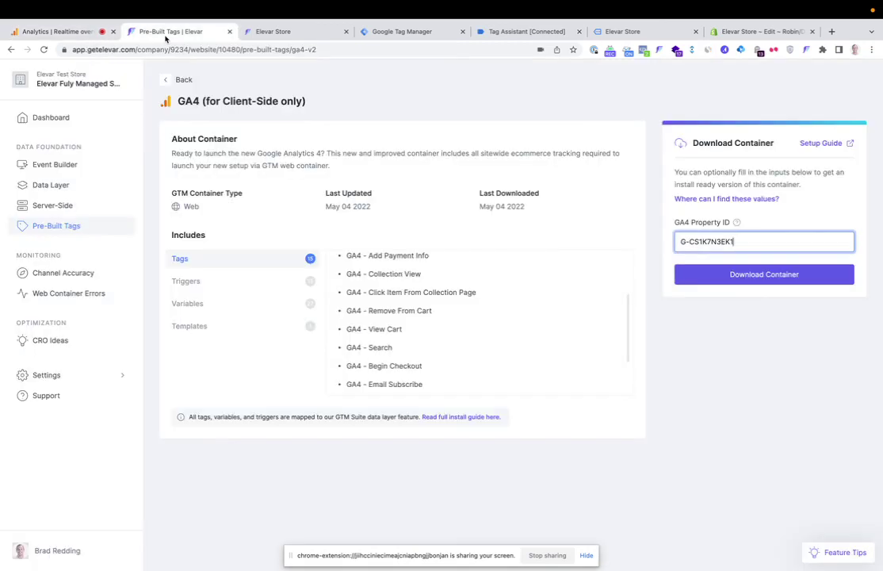
# Step: Save the server-side Google Analytics attribution step and review GA4 ID G-Y5CQV1WCYE and its secret
pyautogui.click(78, 212)
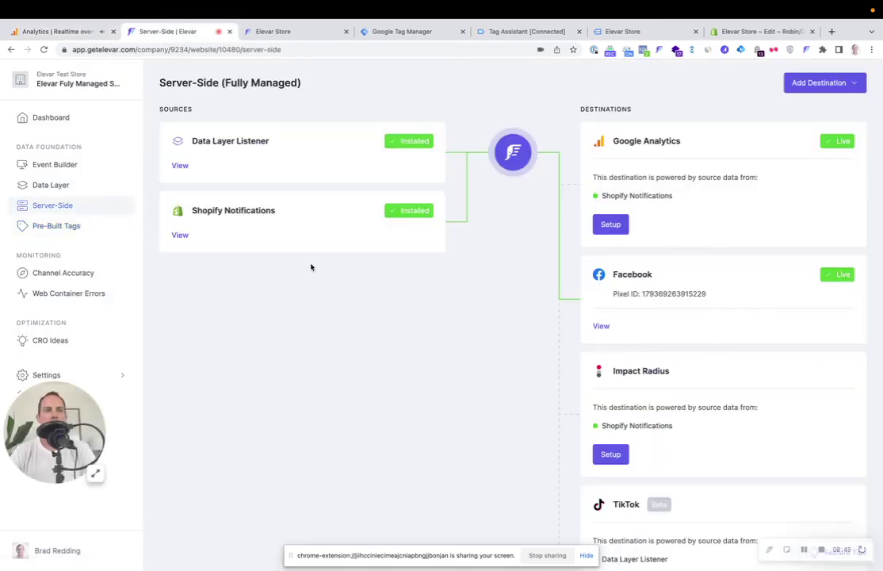
pyautogui.click(610, 224)
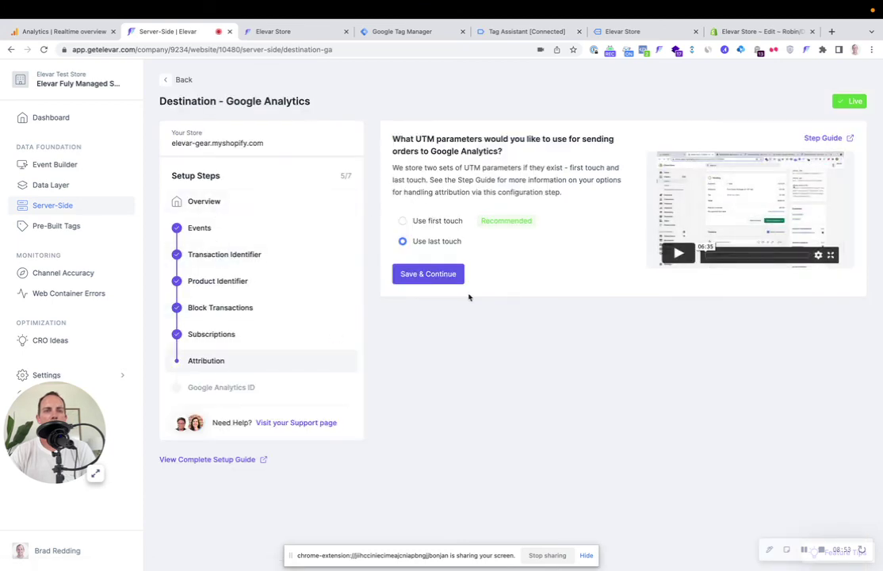
pyautogui.click(421, 275)
pyautogui.click(487, 357)
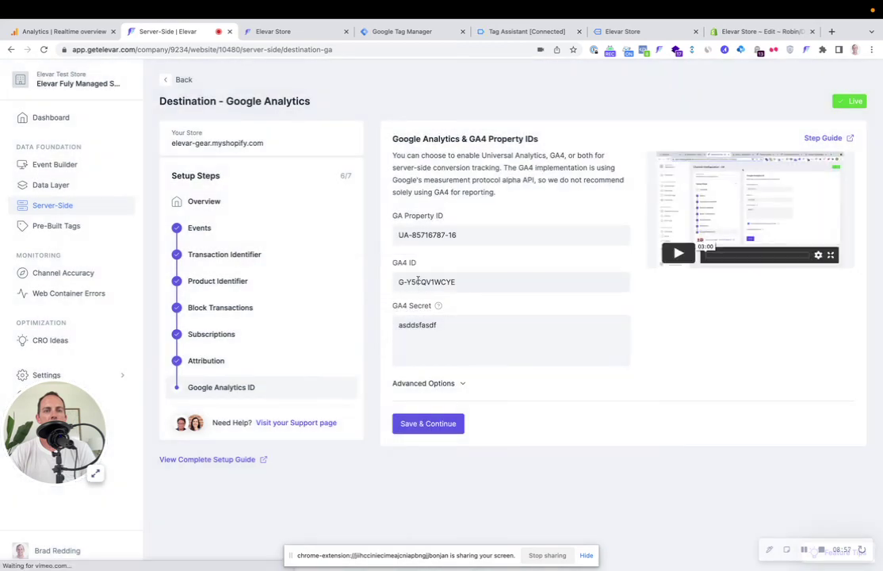
pyautogui.doubleClick(418, 281)
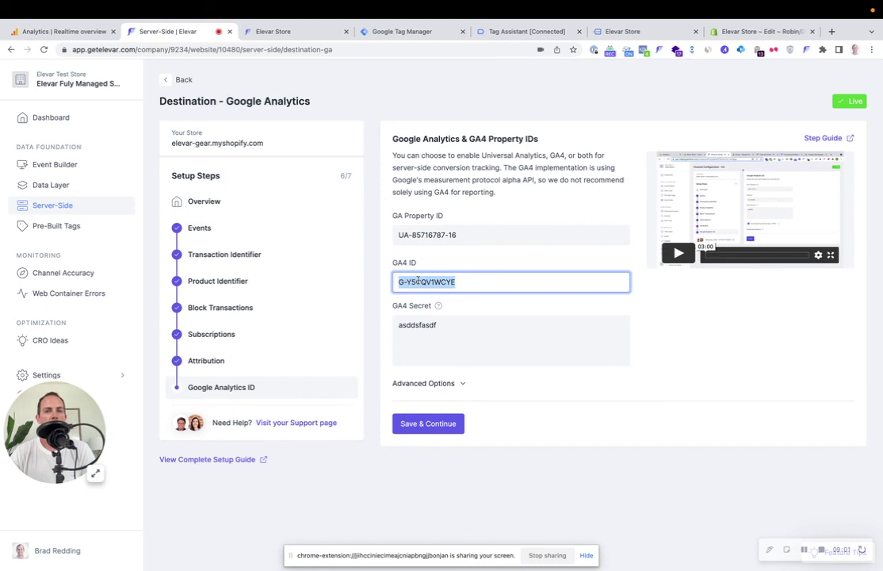
pyautogui.doubleClick(423, 325)
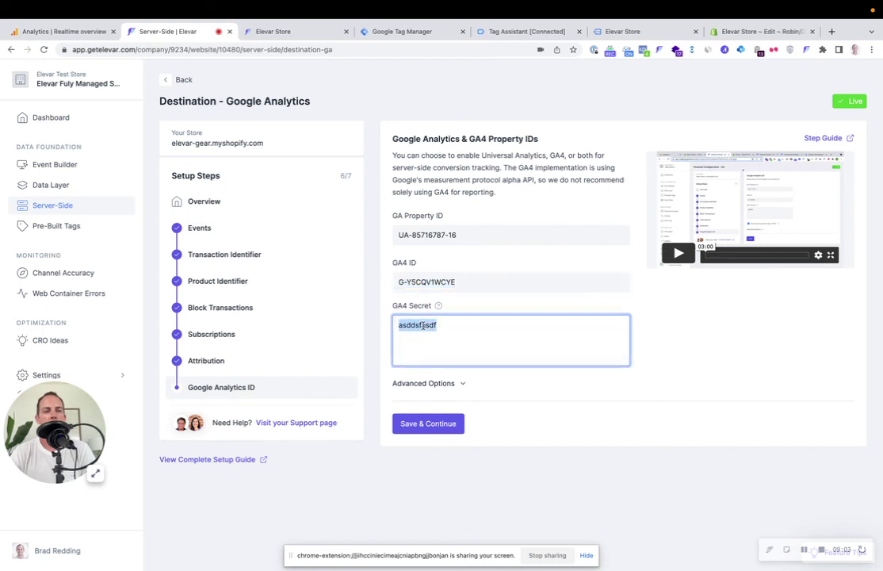